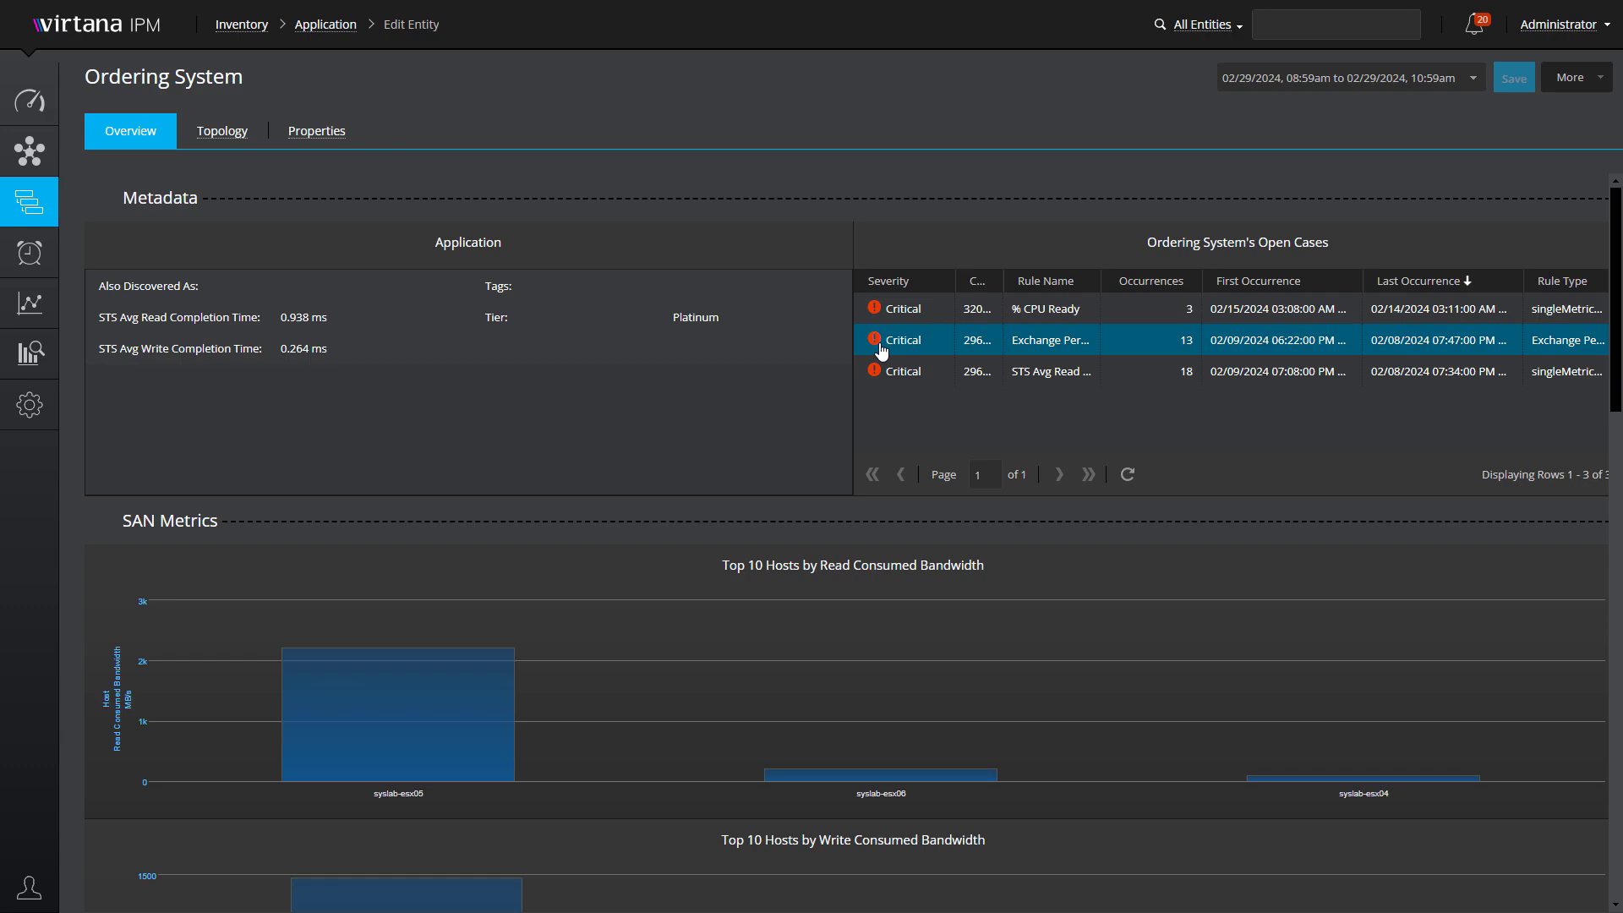
- Open the Ordering System's critical Exchange Performance case and bring up the saved Ordering System topology
click(881, 350)
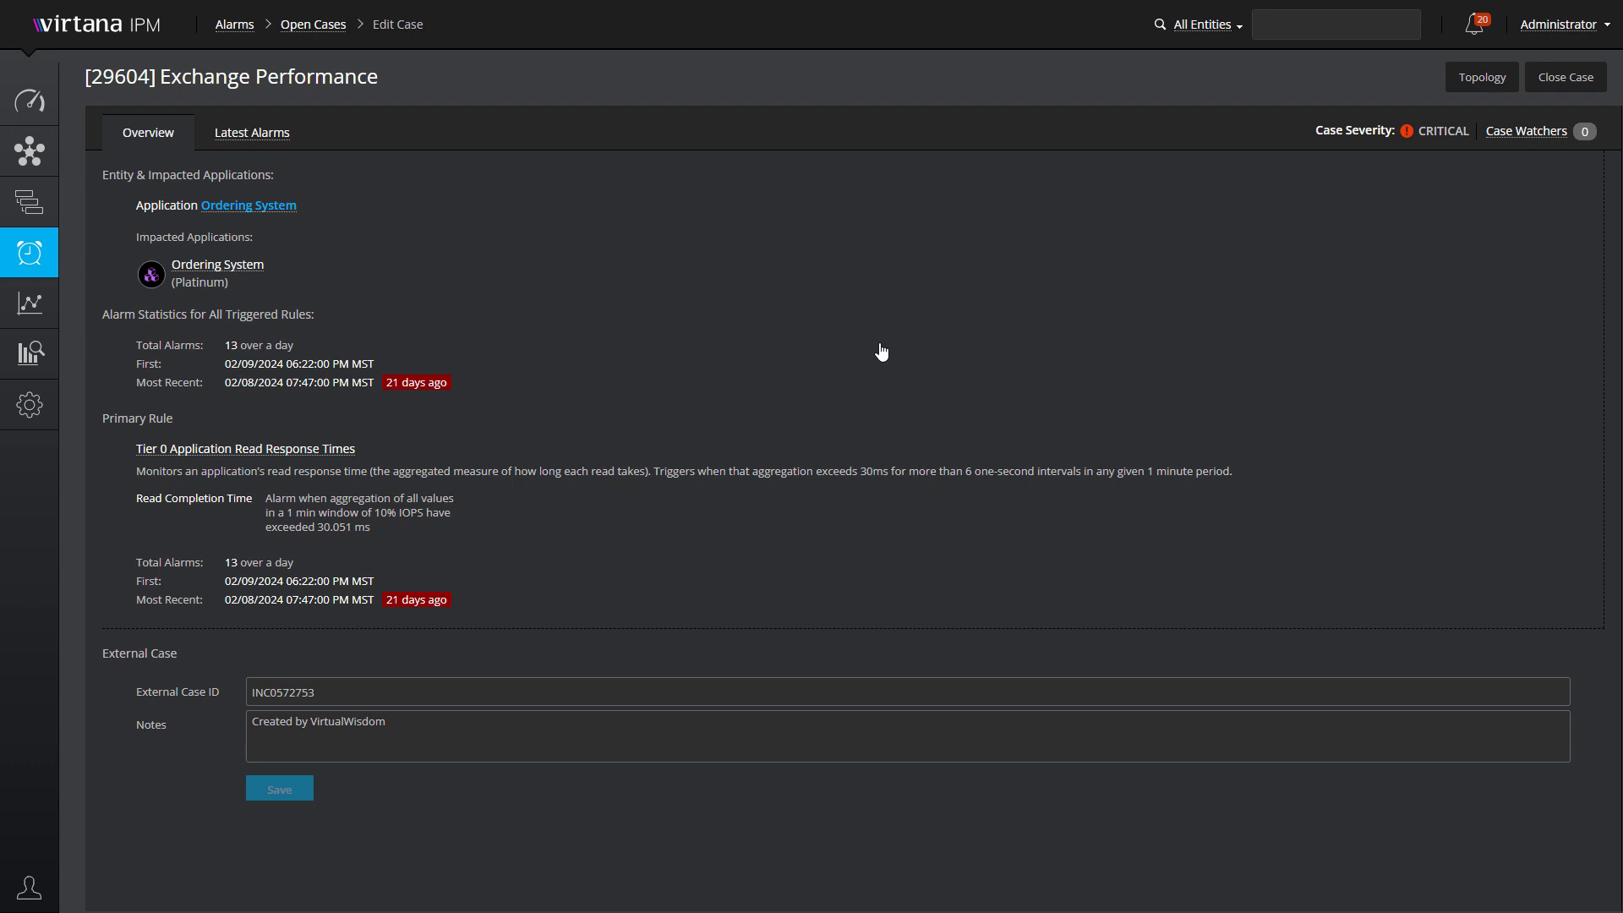
click(29, 152)
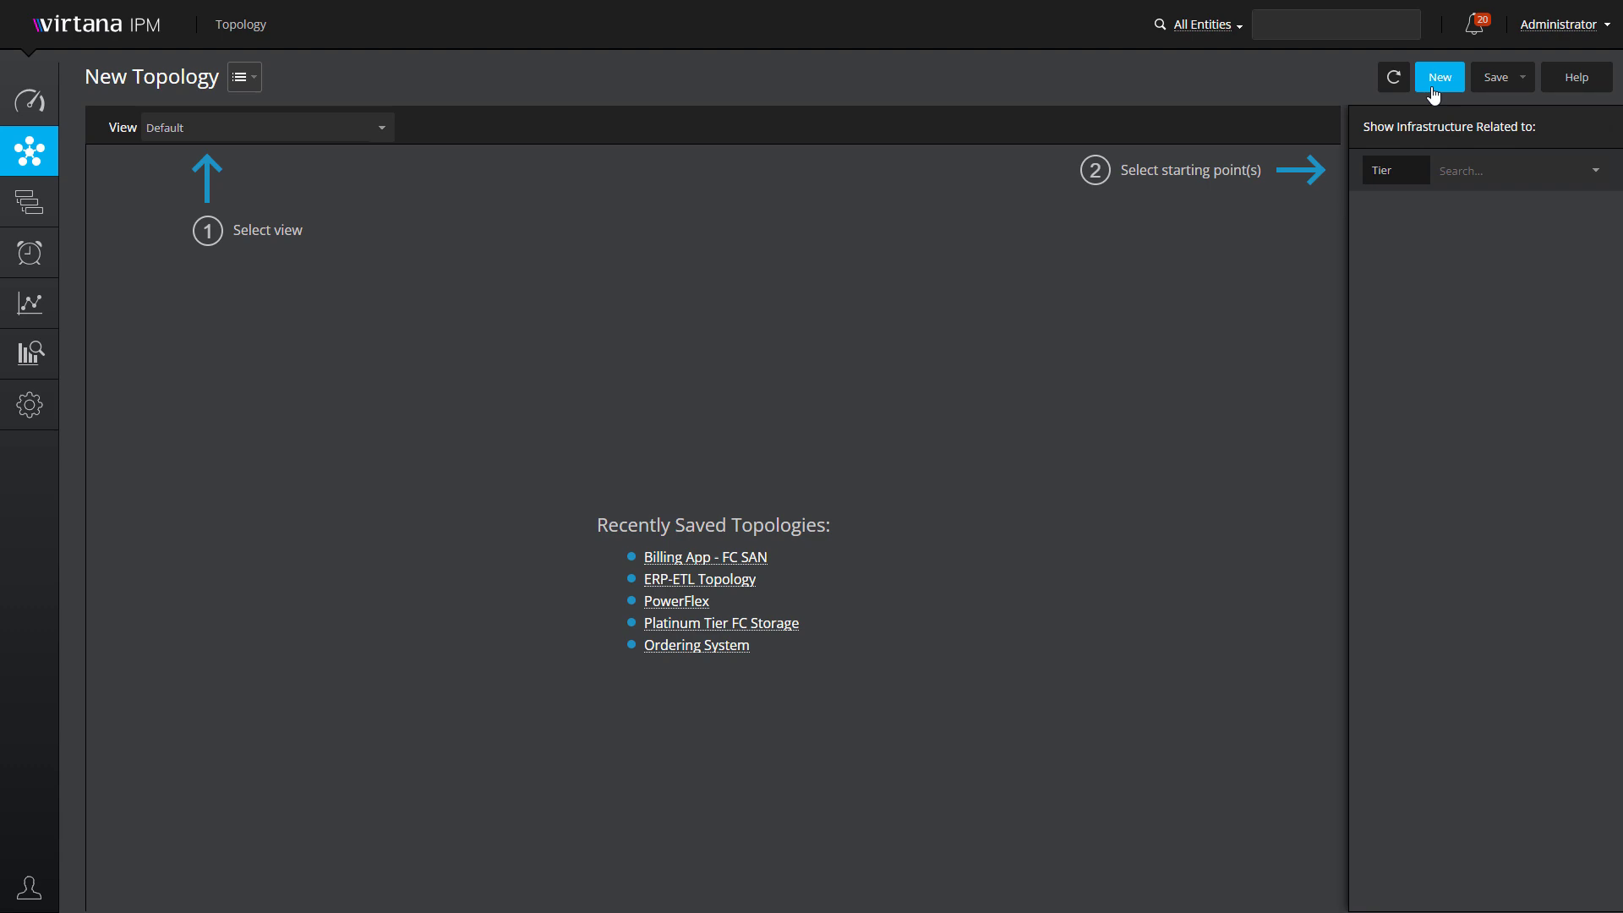
click(723, 646)
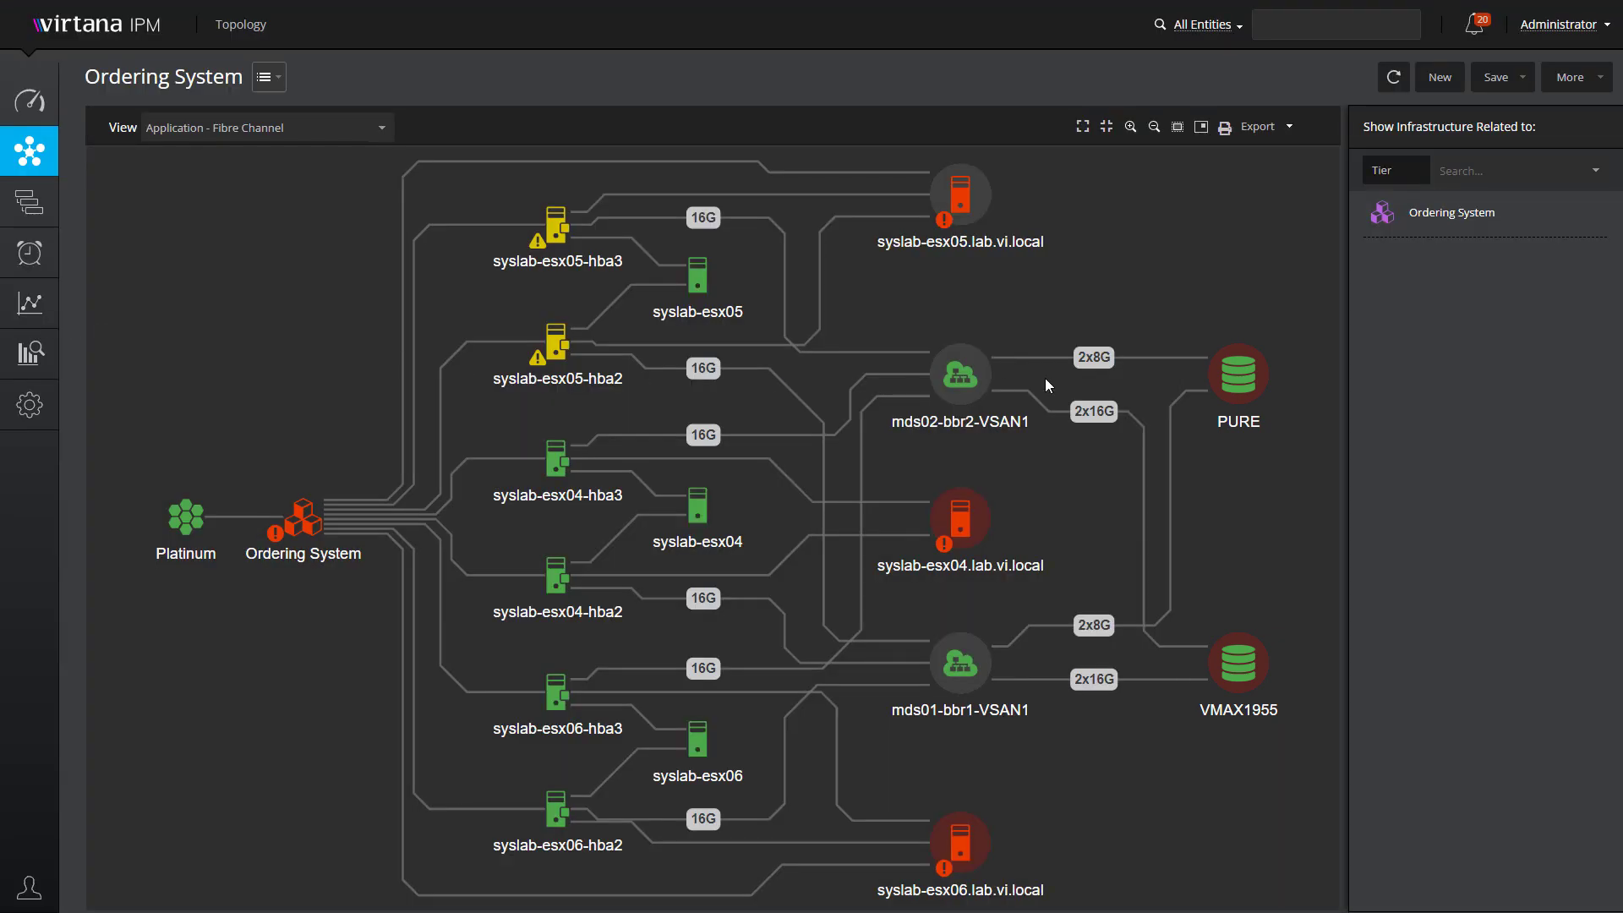
- Expand the PURE array in the topology and open the Port Utilization case of its PURE-CT0-FC0 port
double_click(1224, 379)
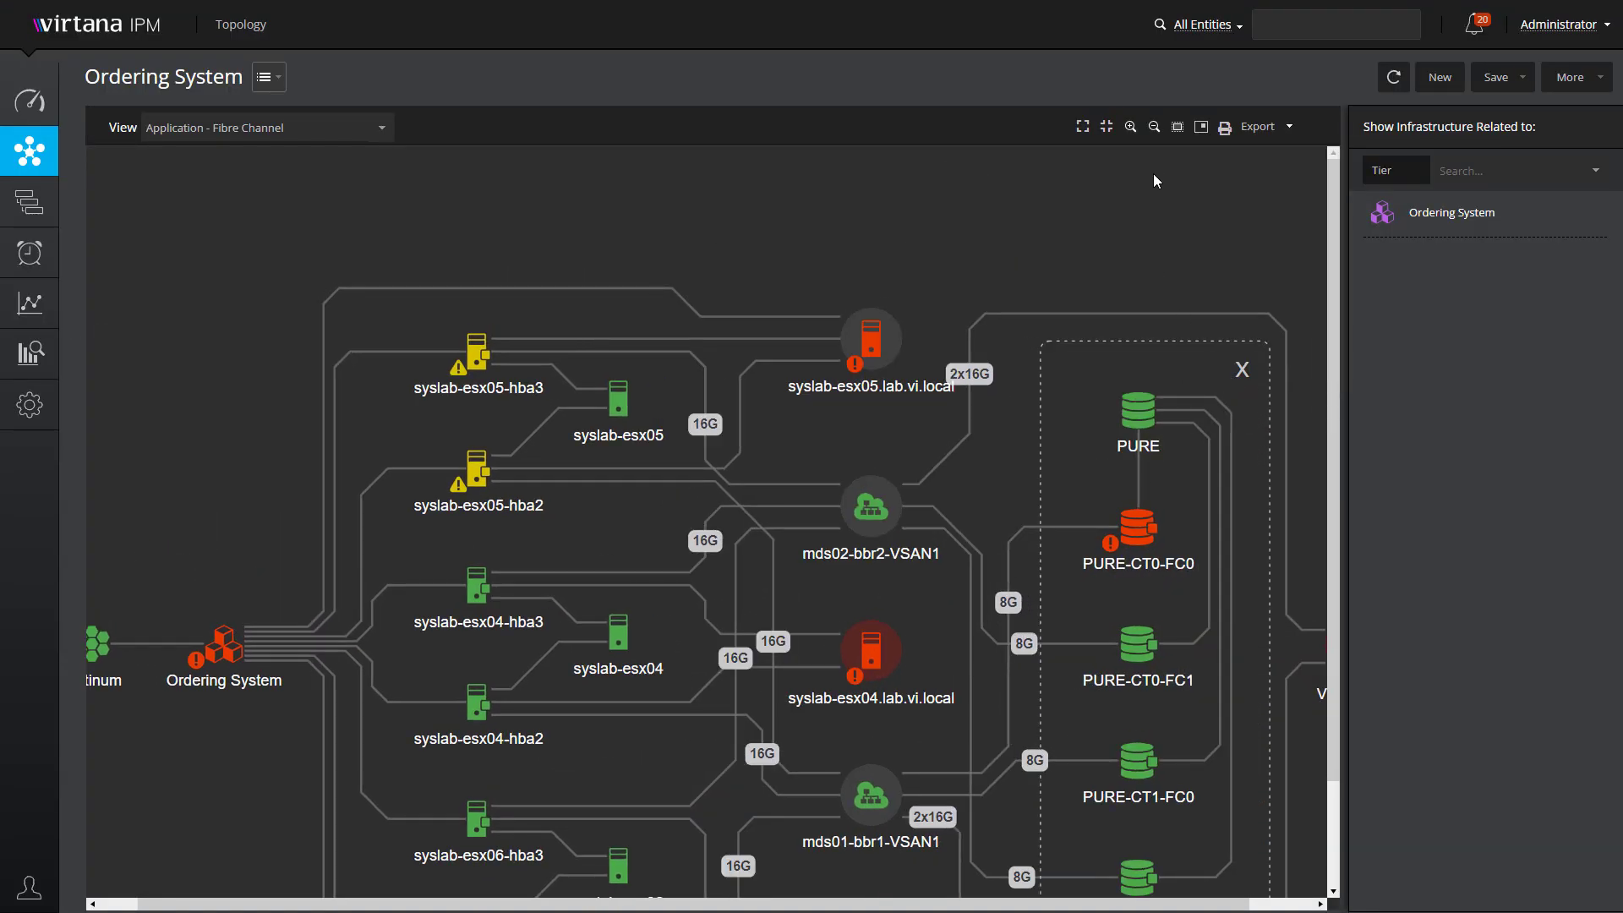
click(1177, 128)
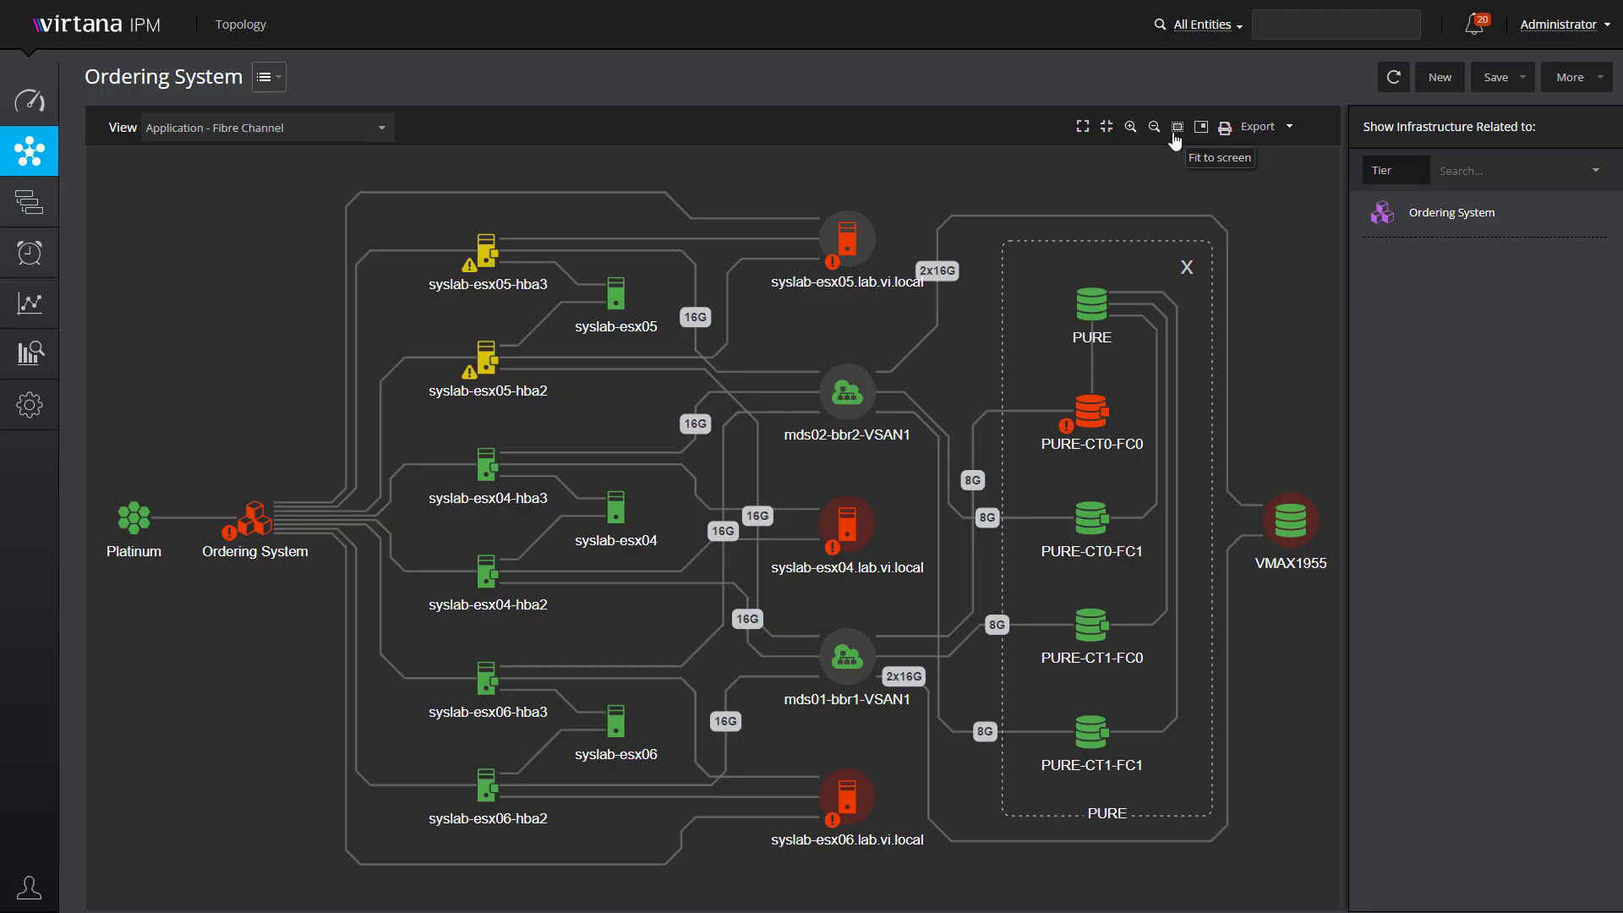
click(1099, 413)
click(1127, 448)
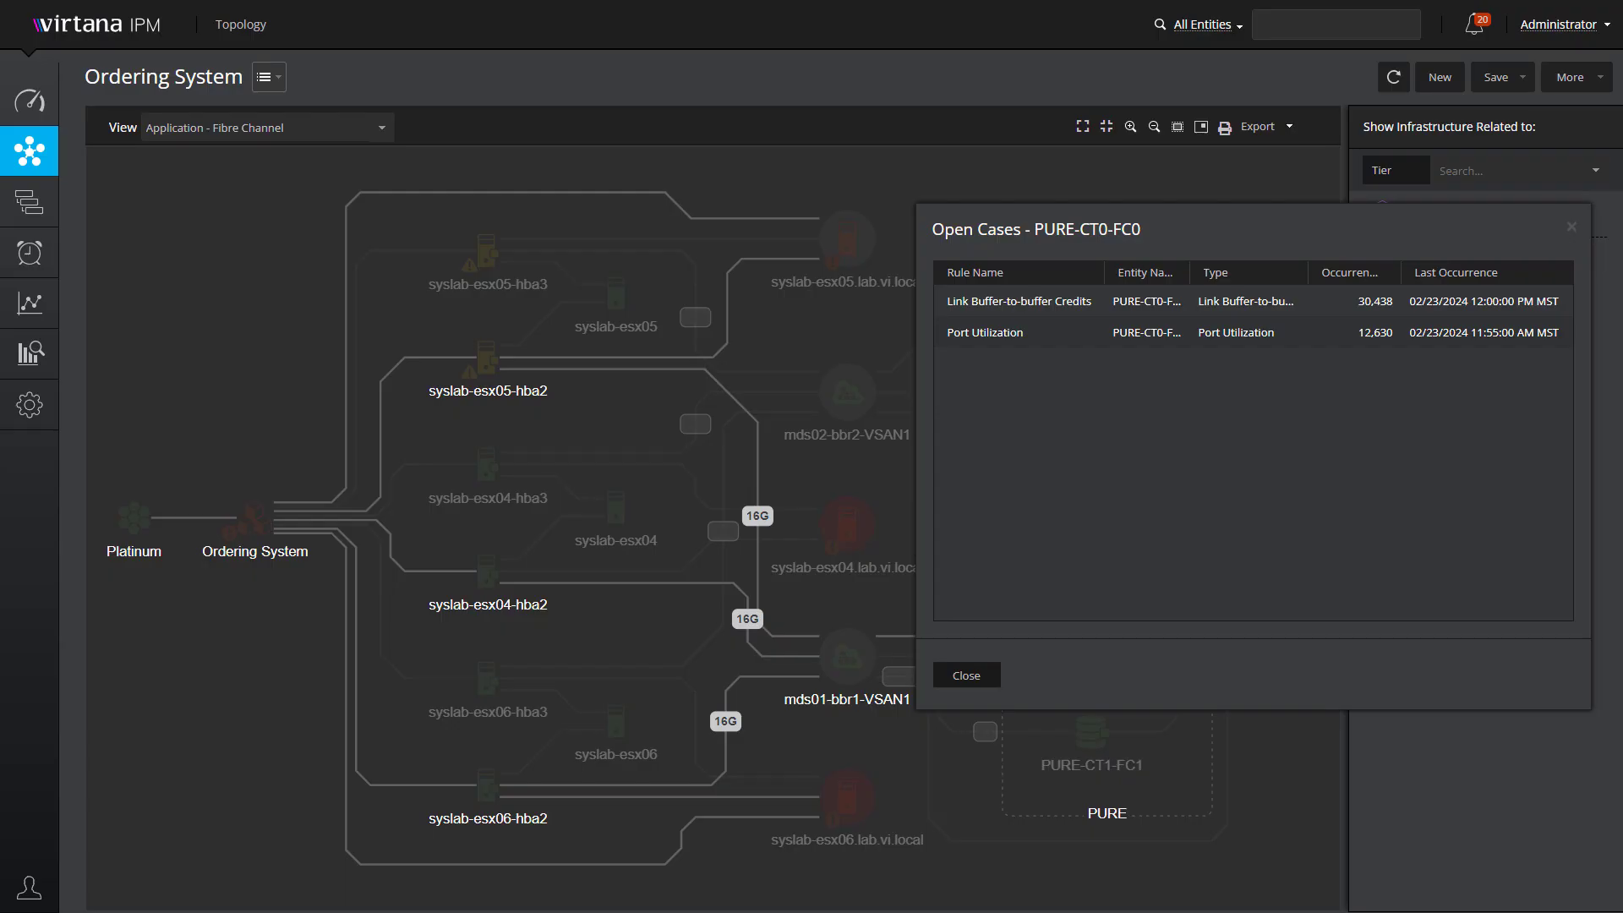
click(959, 341)
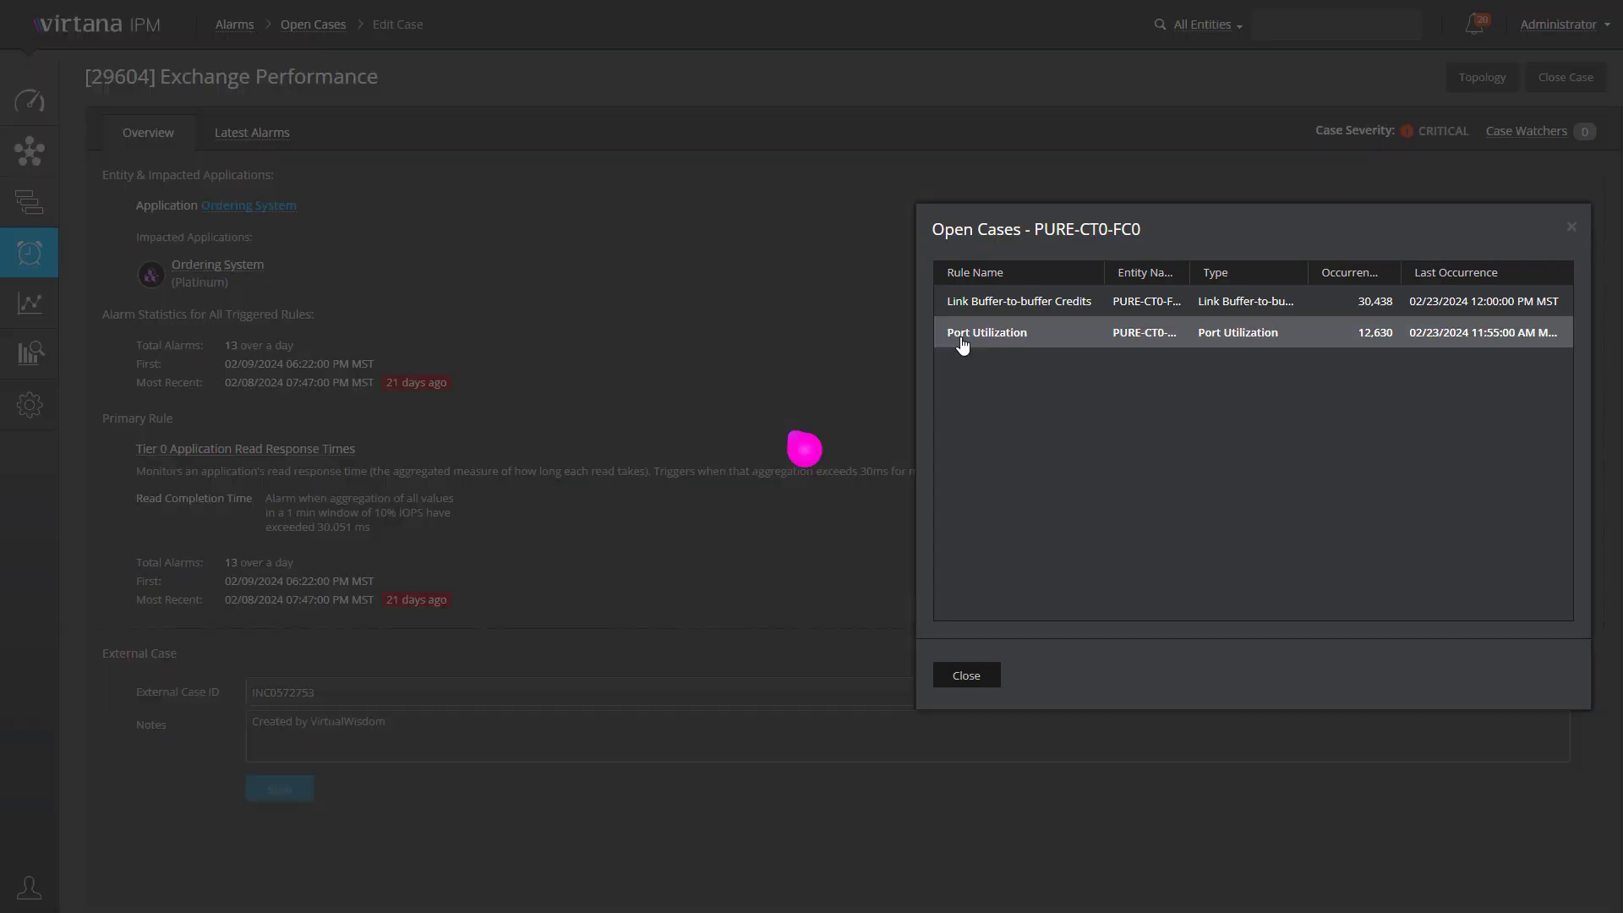
click(969, 676)
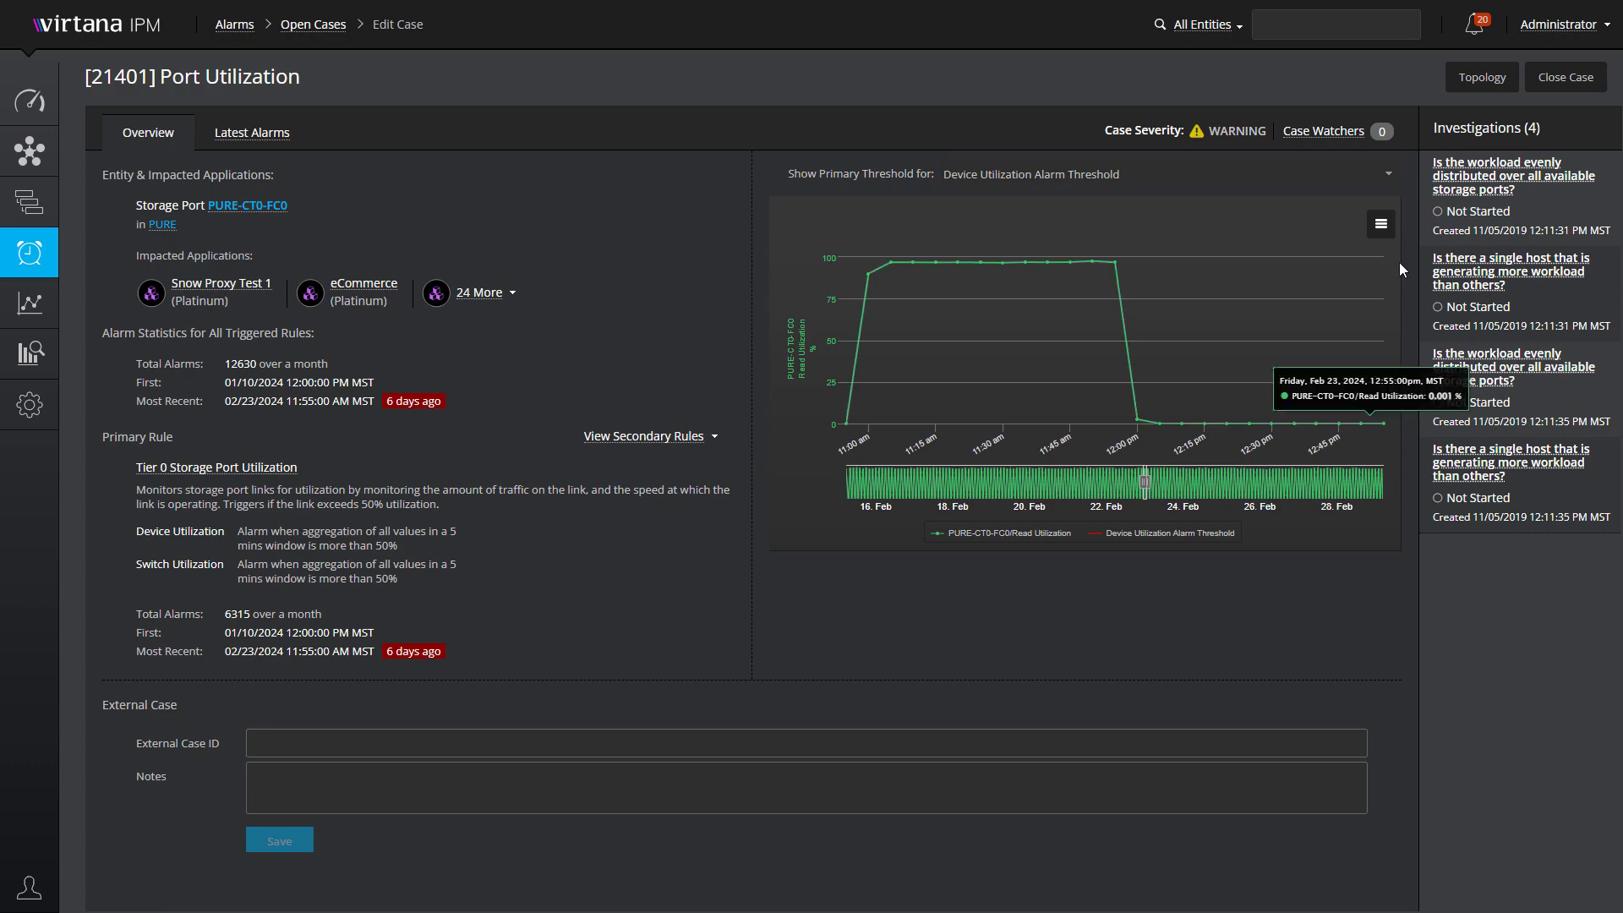
- Run the Storage Port Balancer on the PURE array from the first workload distribution investigation, and return to the Port Utilization case
click(1461, 190)
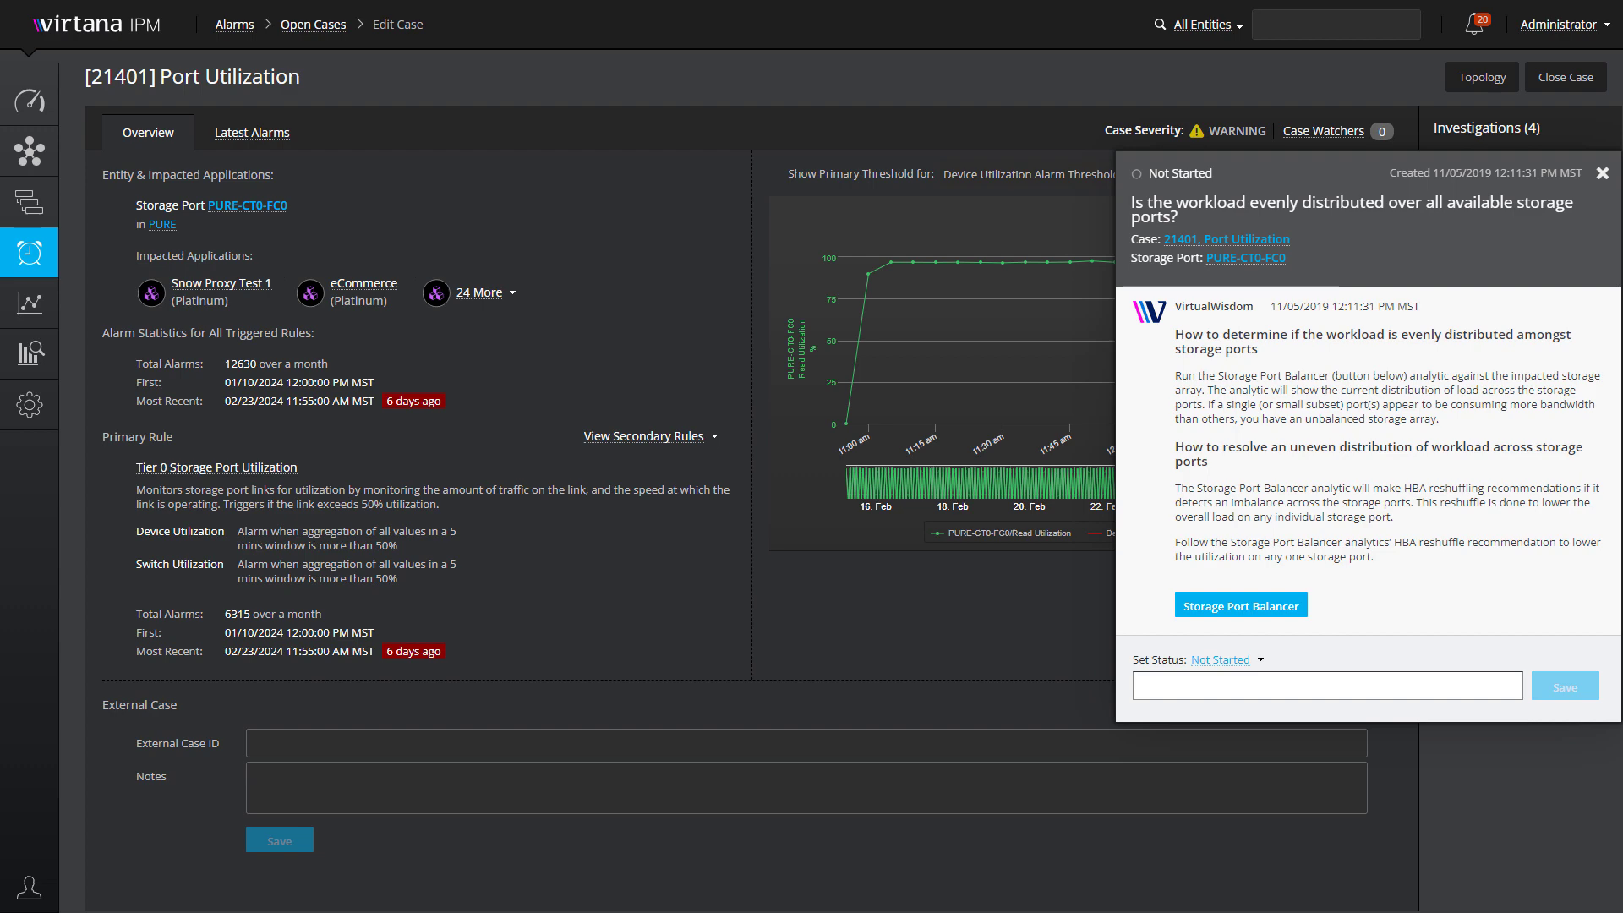
click(1208, 610)
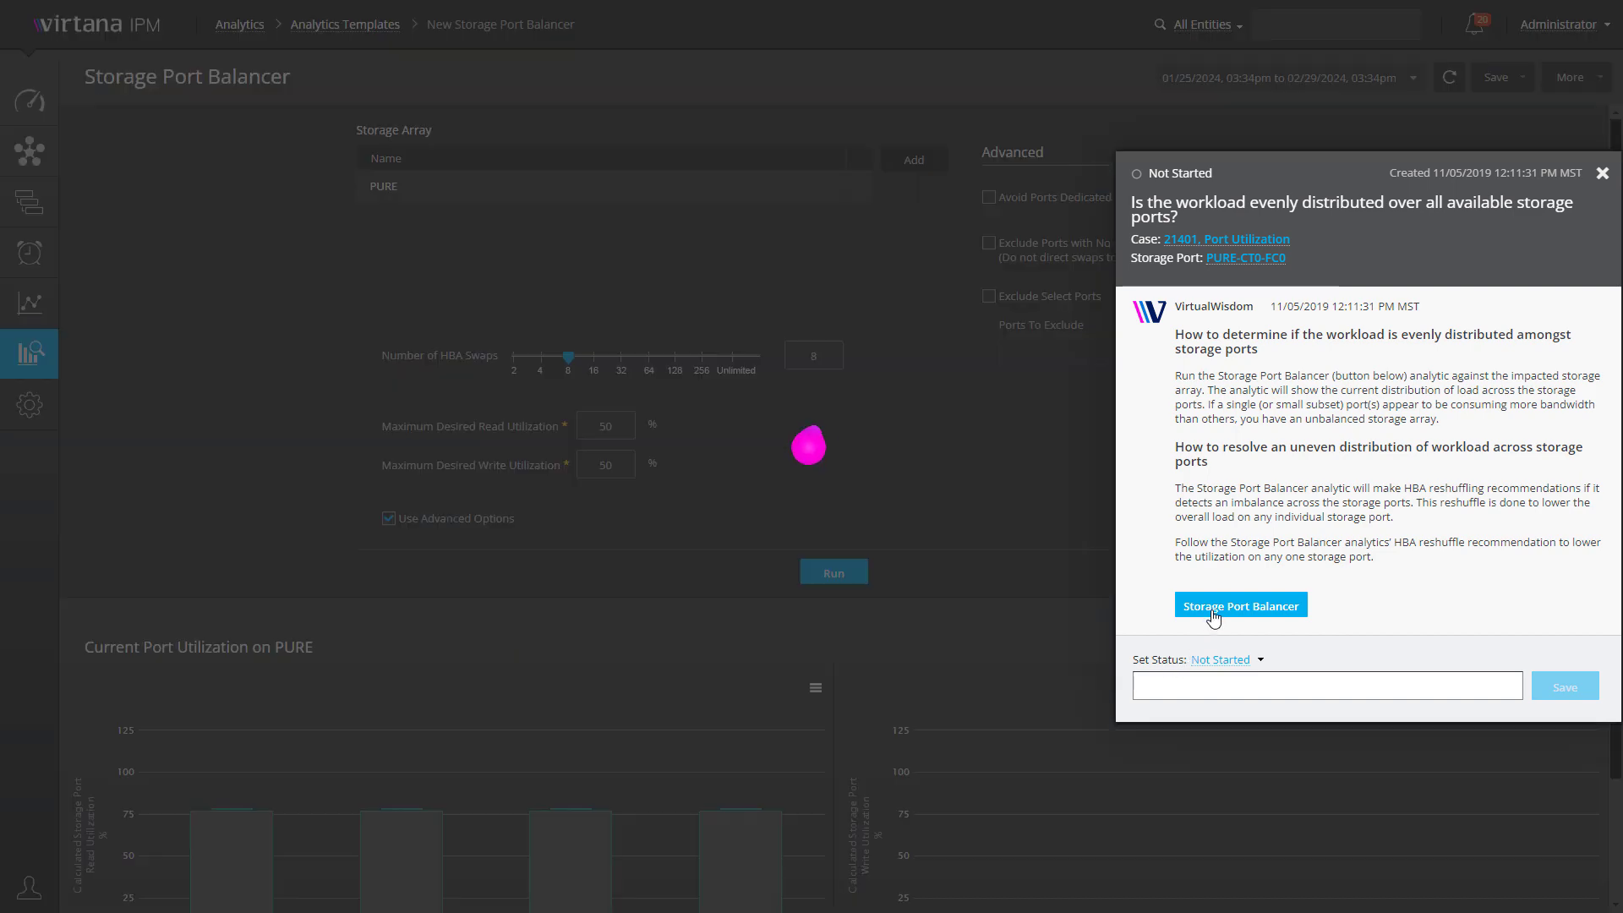
click(924, 161)
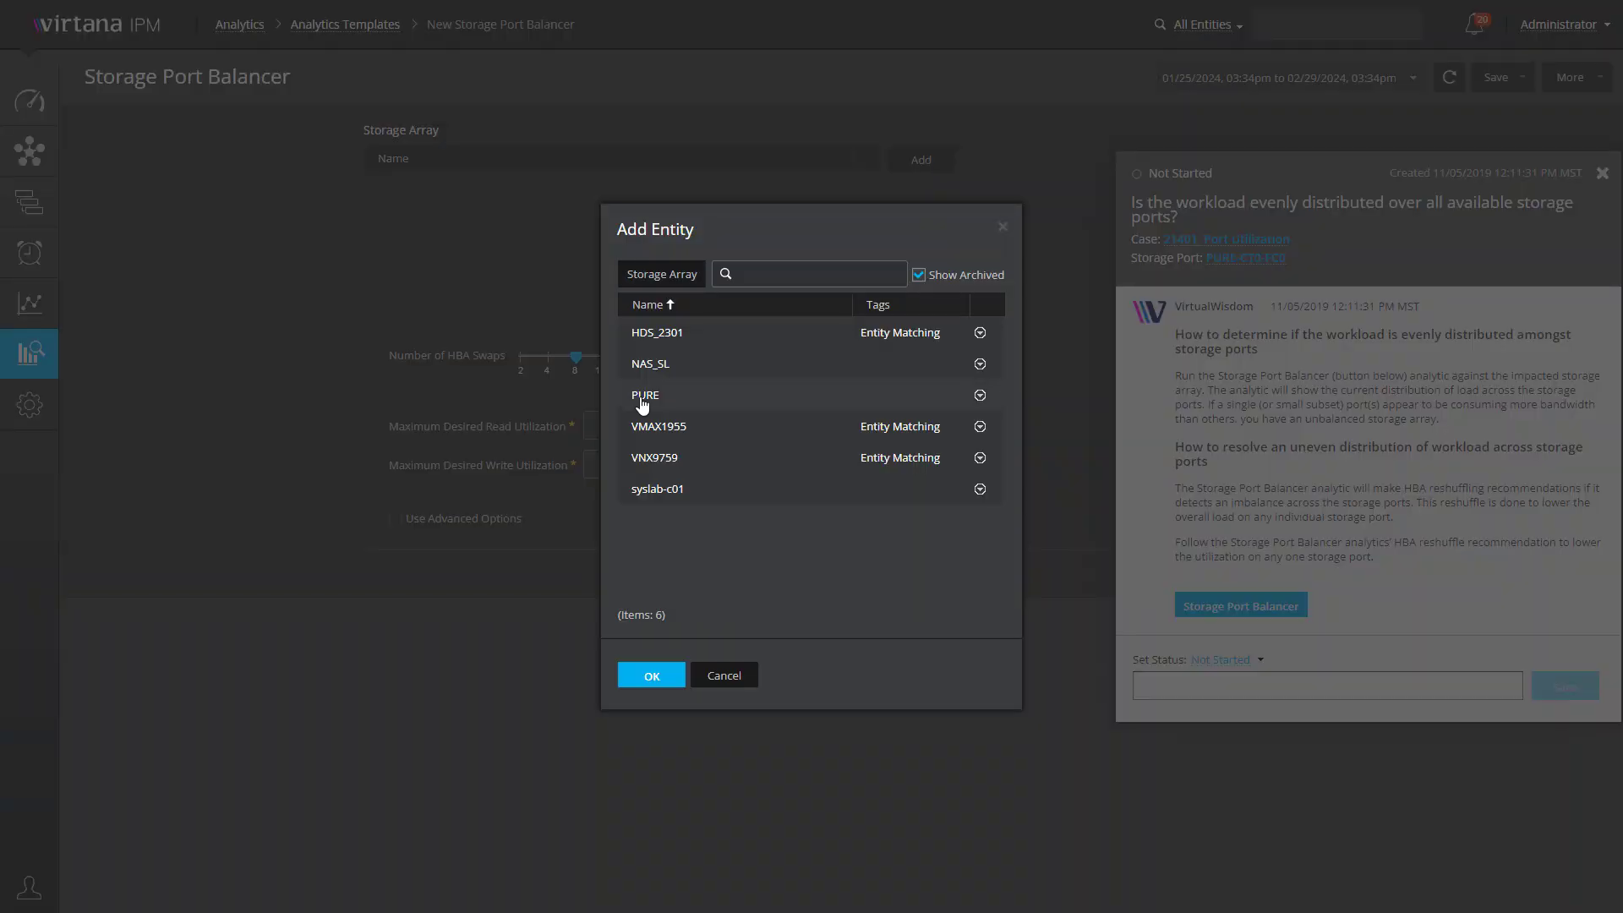
click(643, 397)
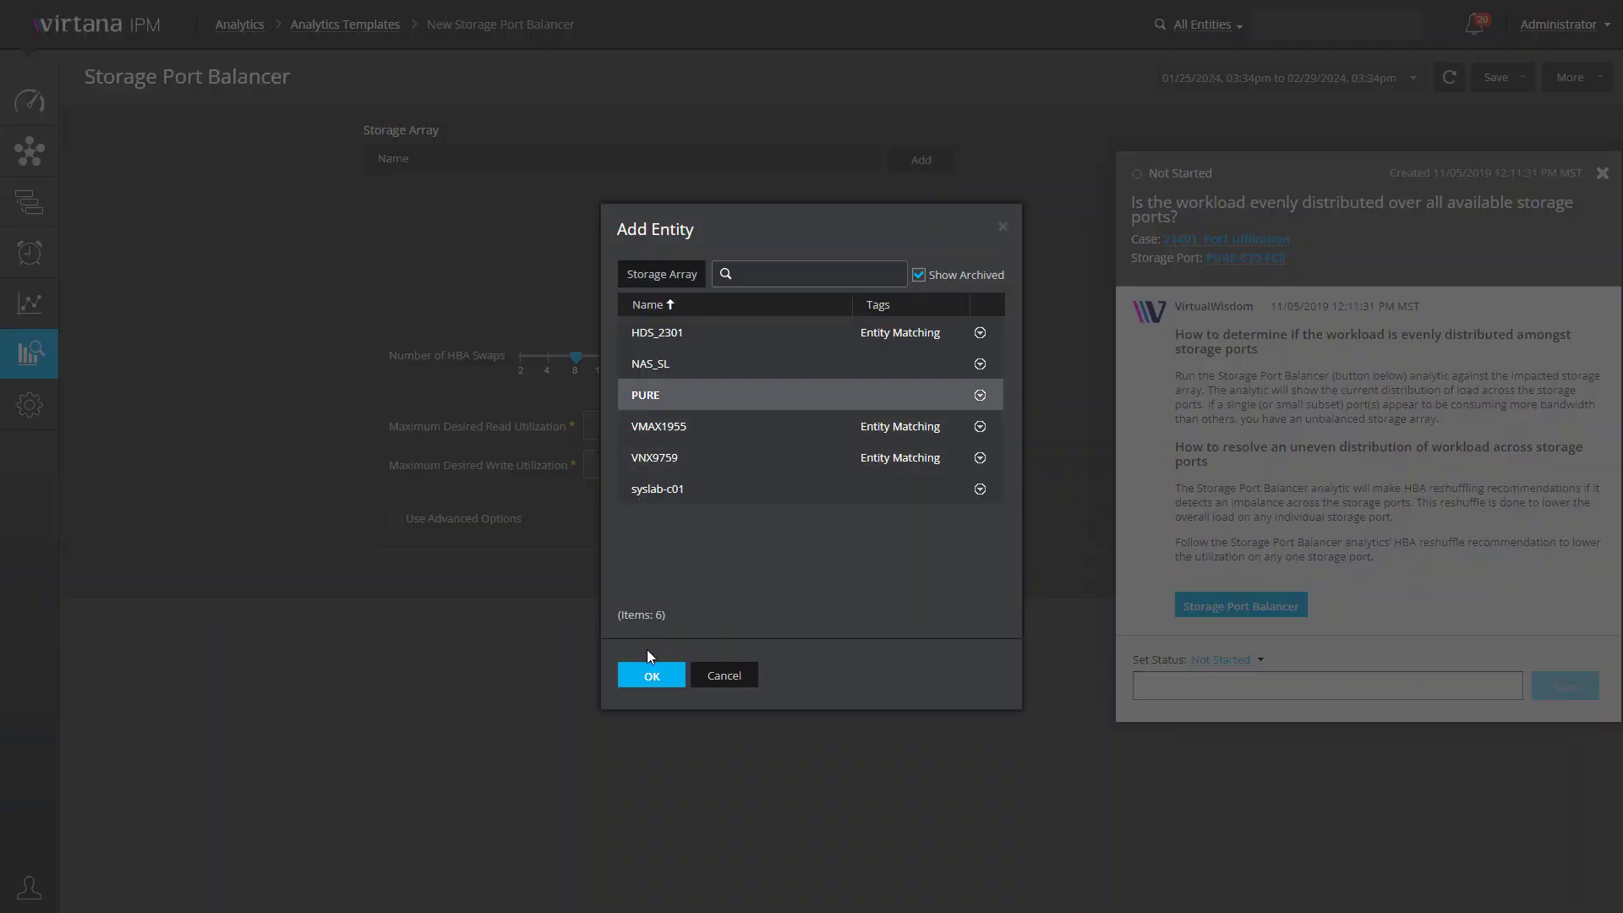
click(651, 674)
click(845, 576)
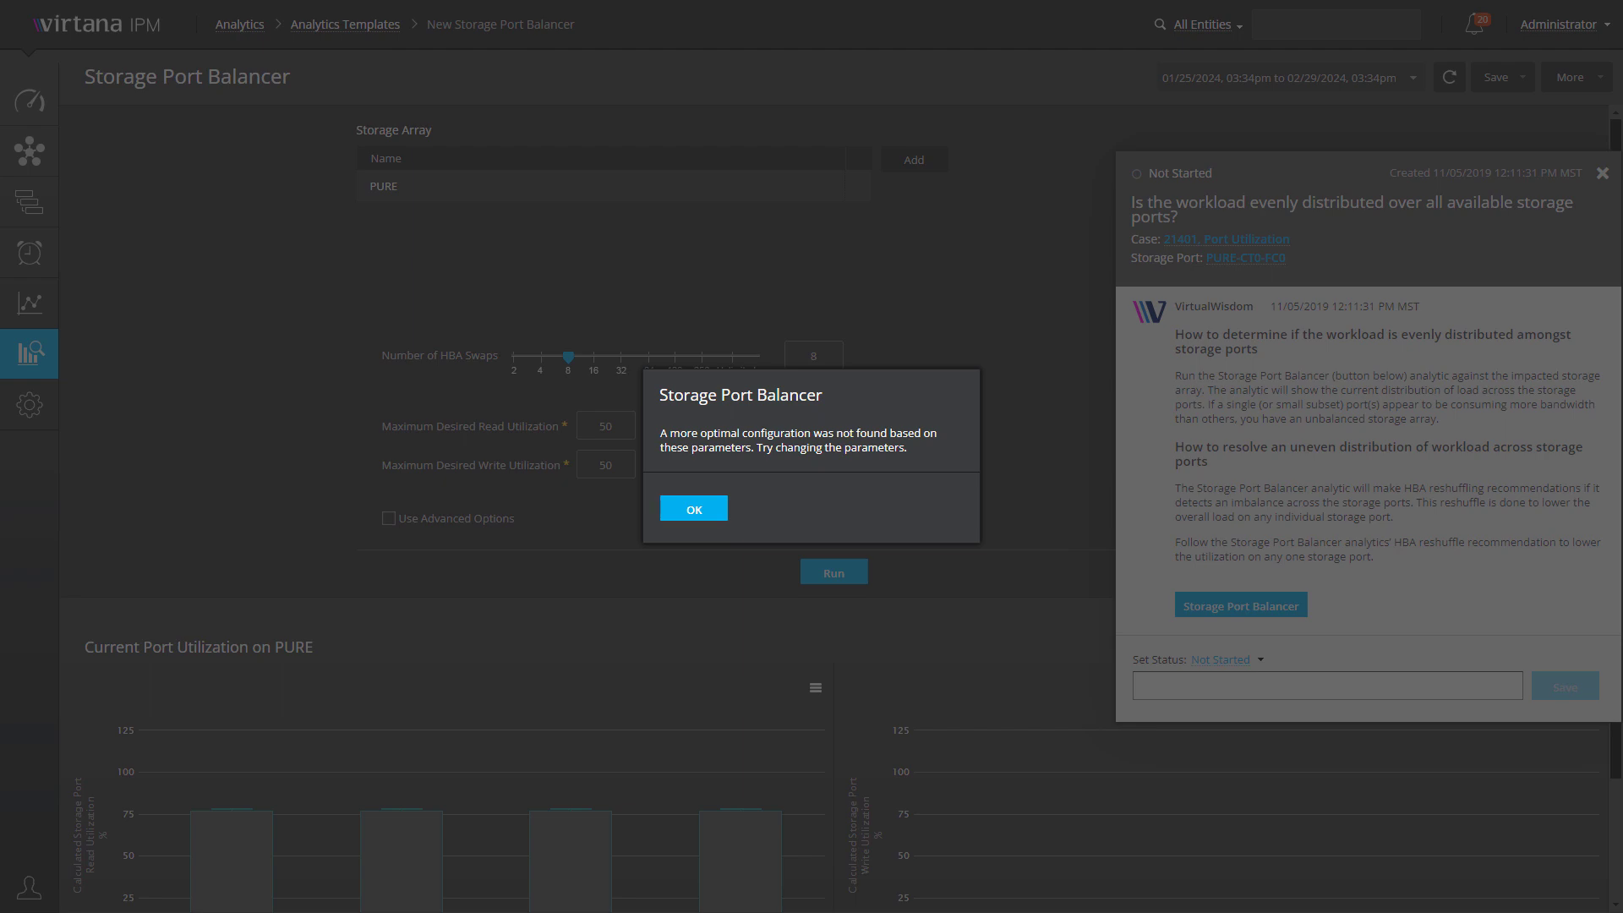
click(693, 508)
click(1225, 240)
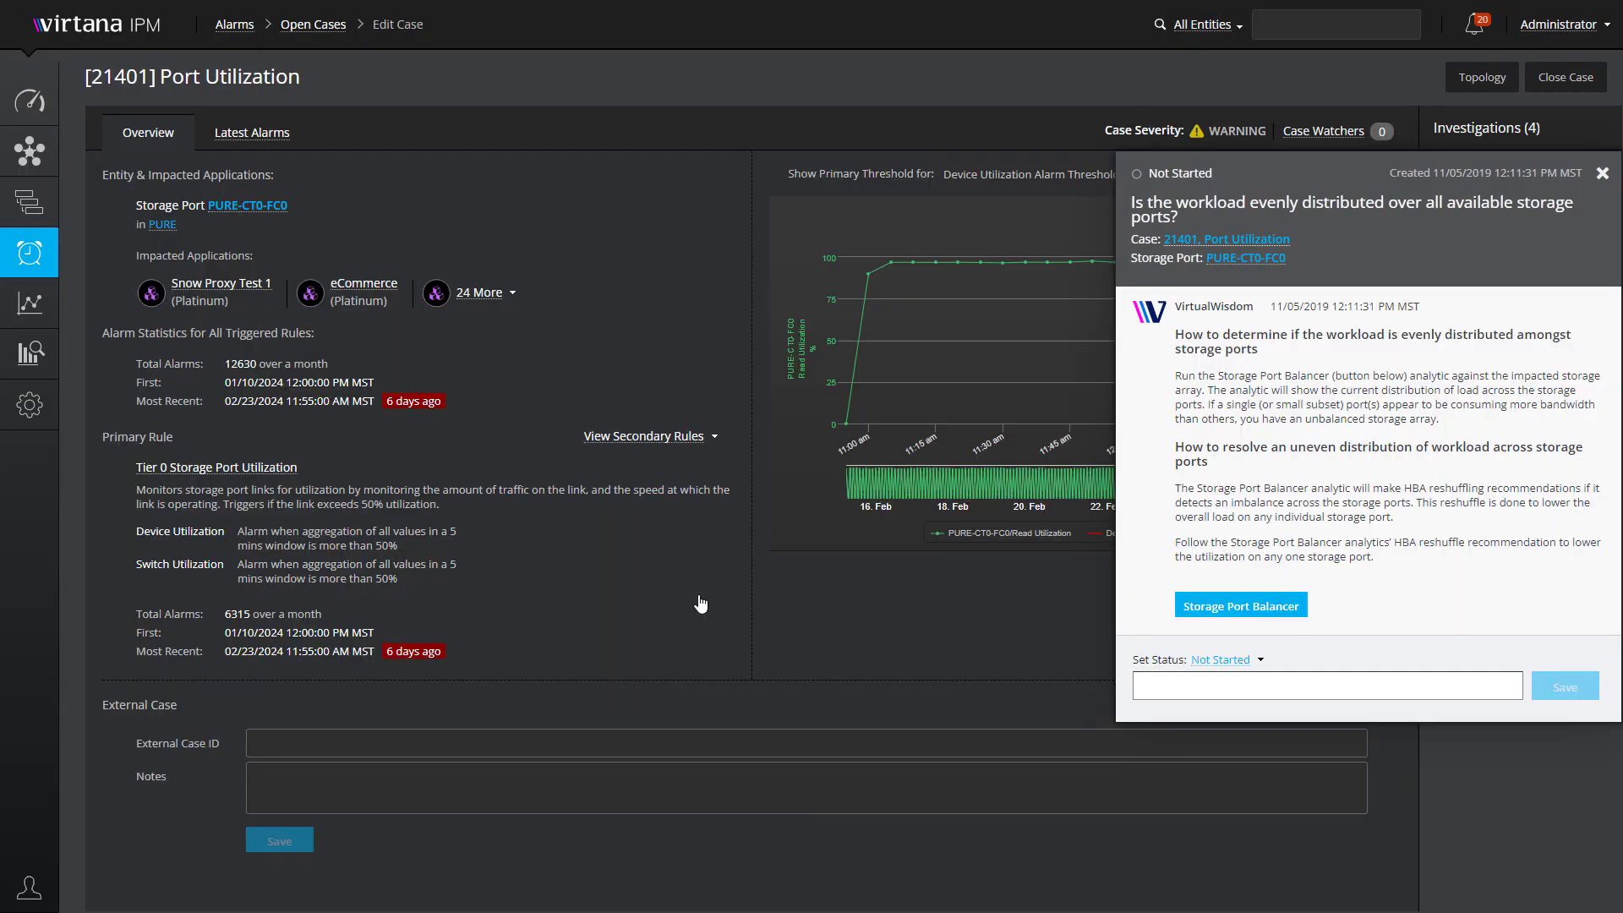
click(1602, 173)
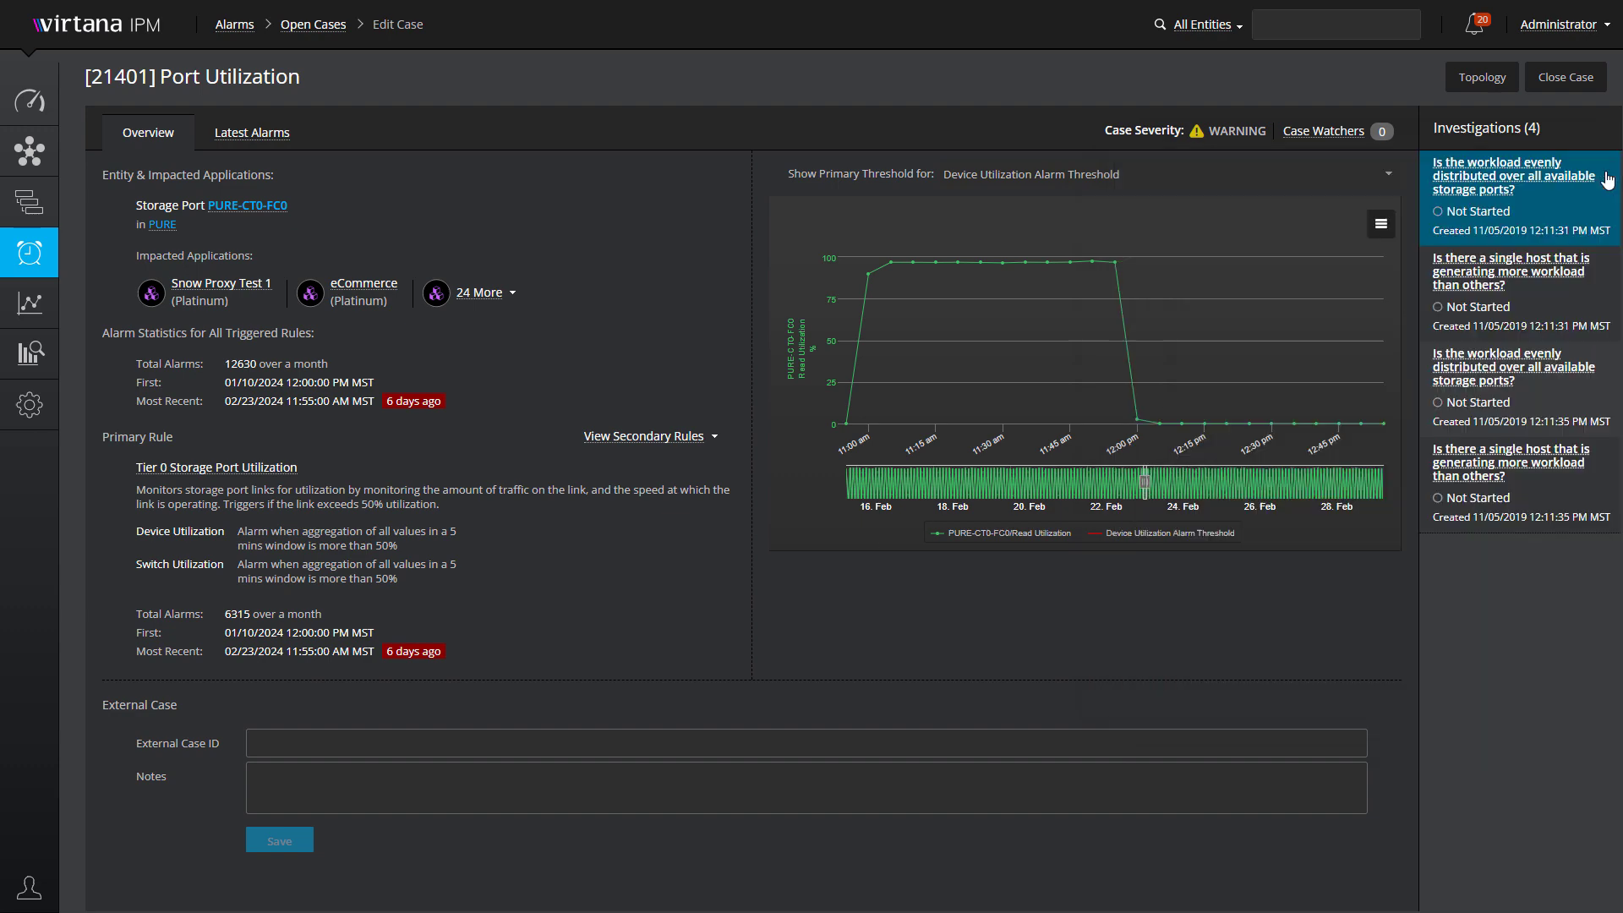
- Examine the hosts' receive and transmit bandwidth charts and the resolution advice in the first investigation about a single host generating more workload
click(1506, 273)
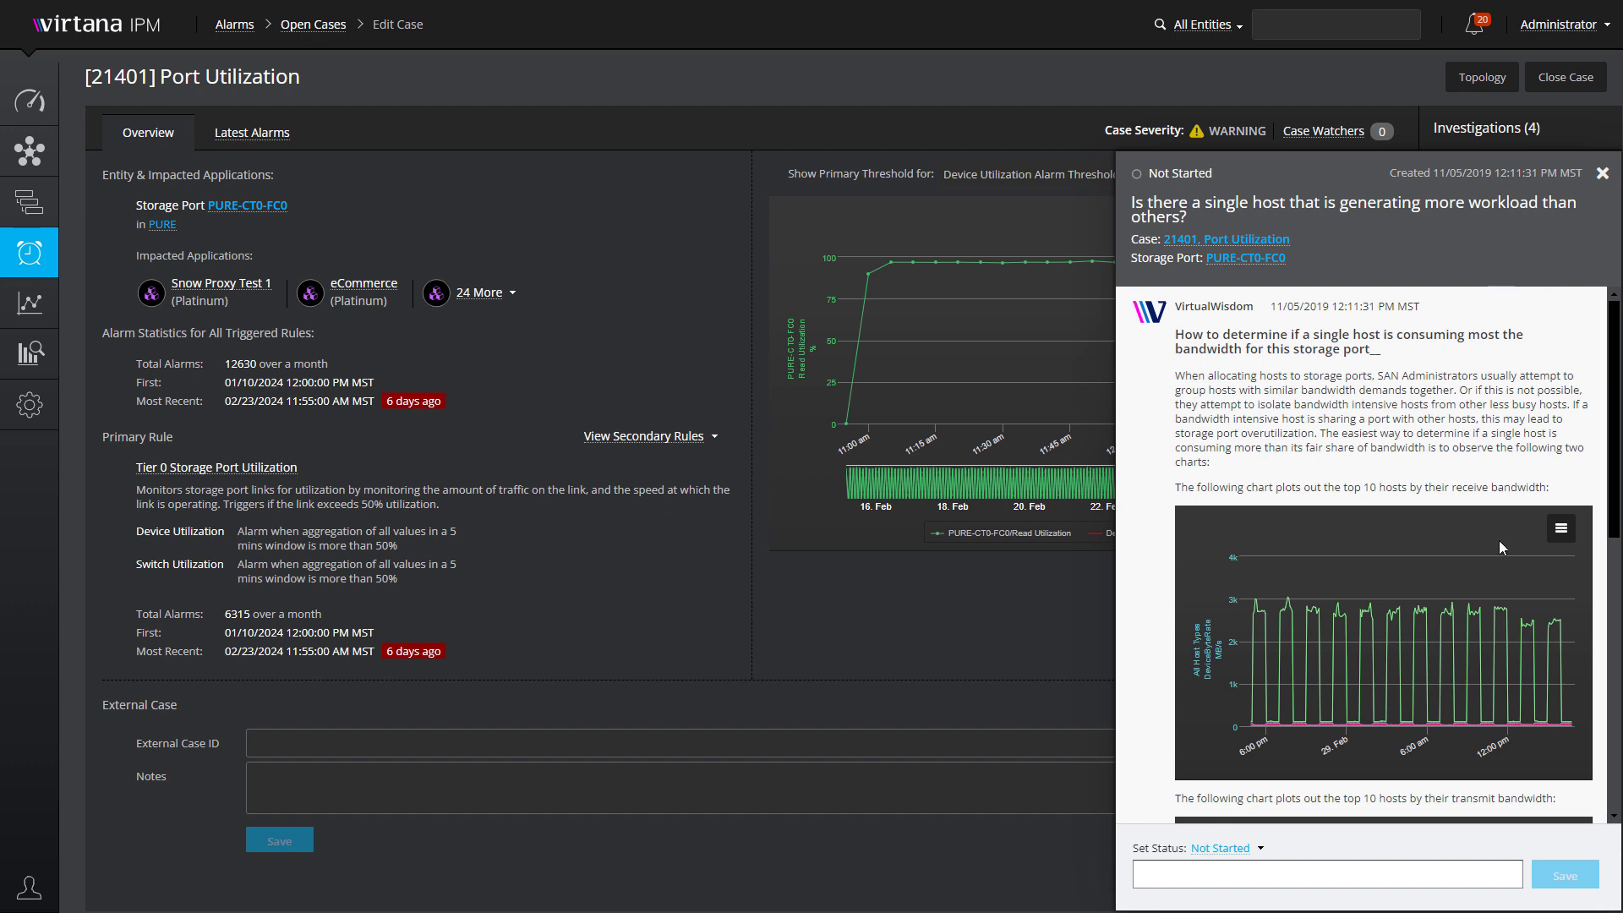
scroll(1498, 540, down, 3)
scroll(1499, 540, down, 2)
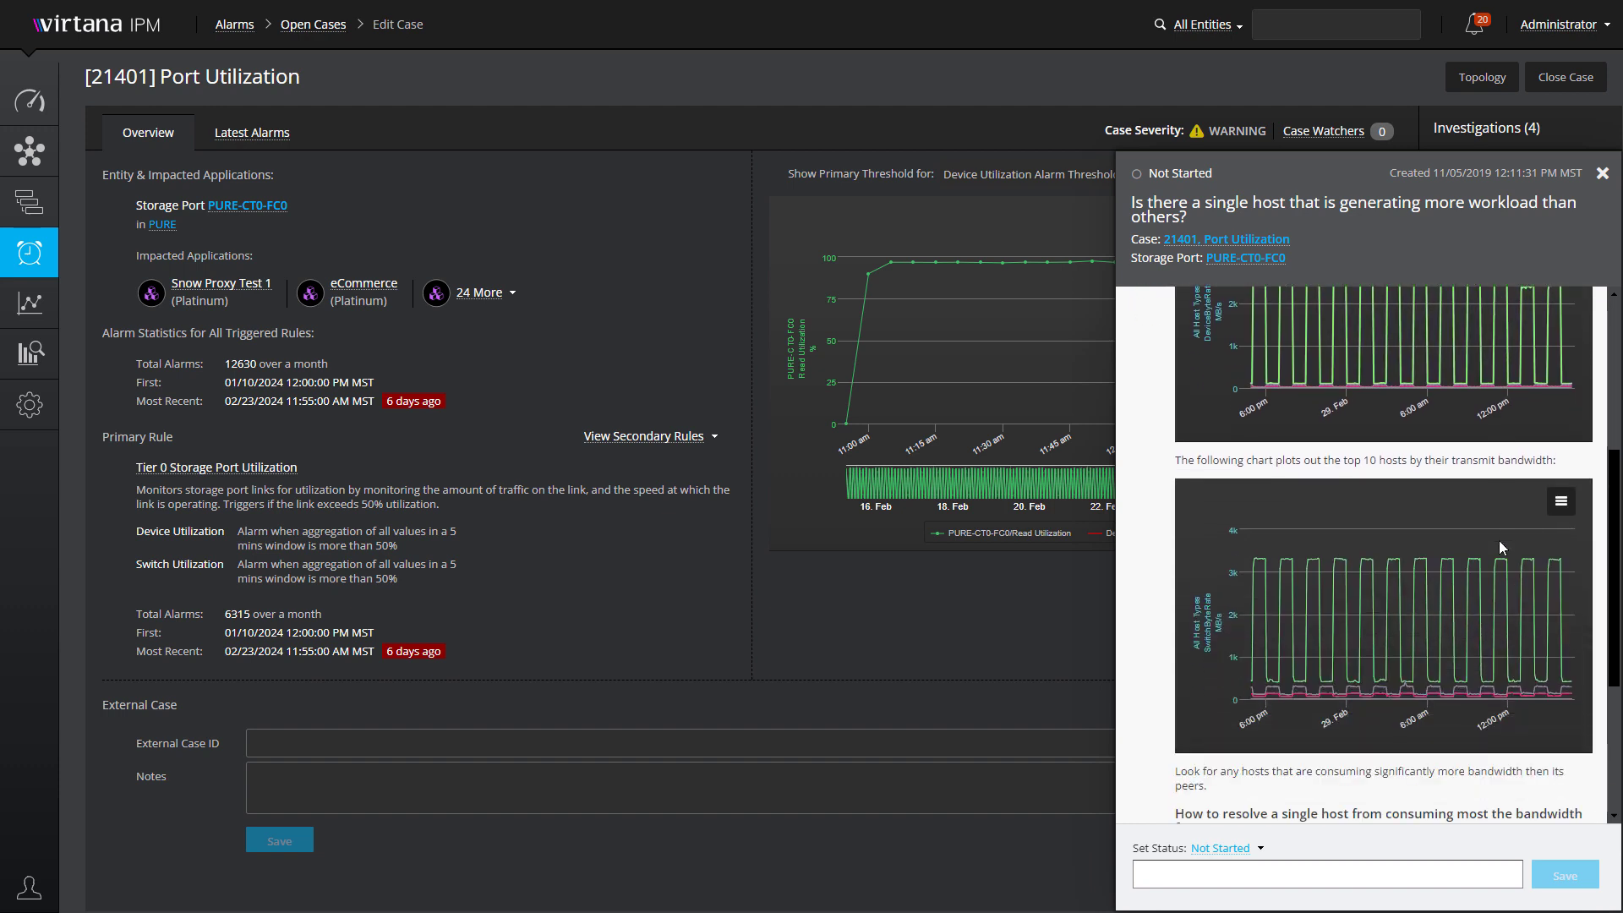
mouse_move(1480, 621)
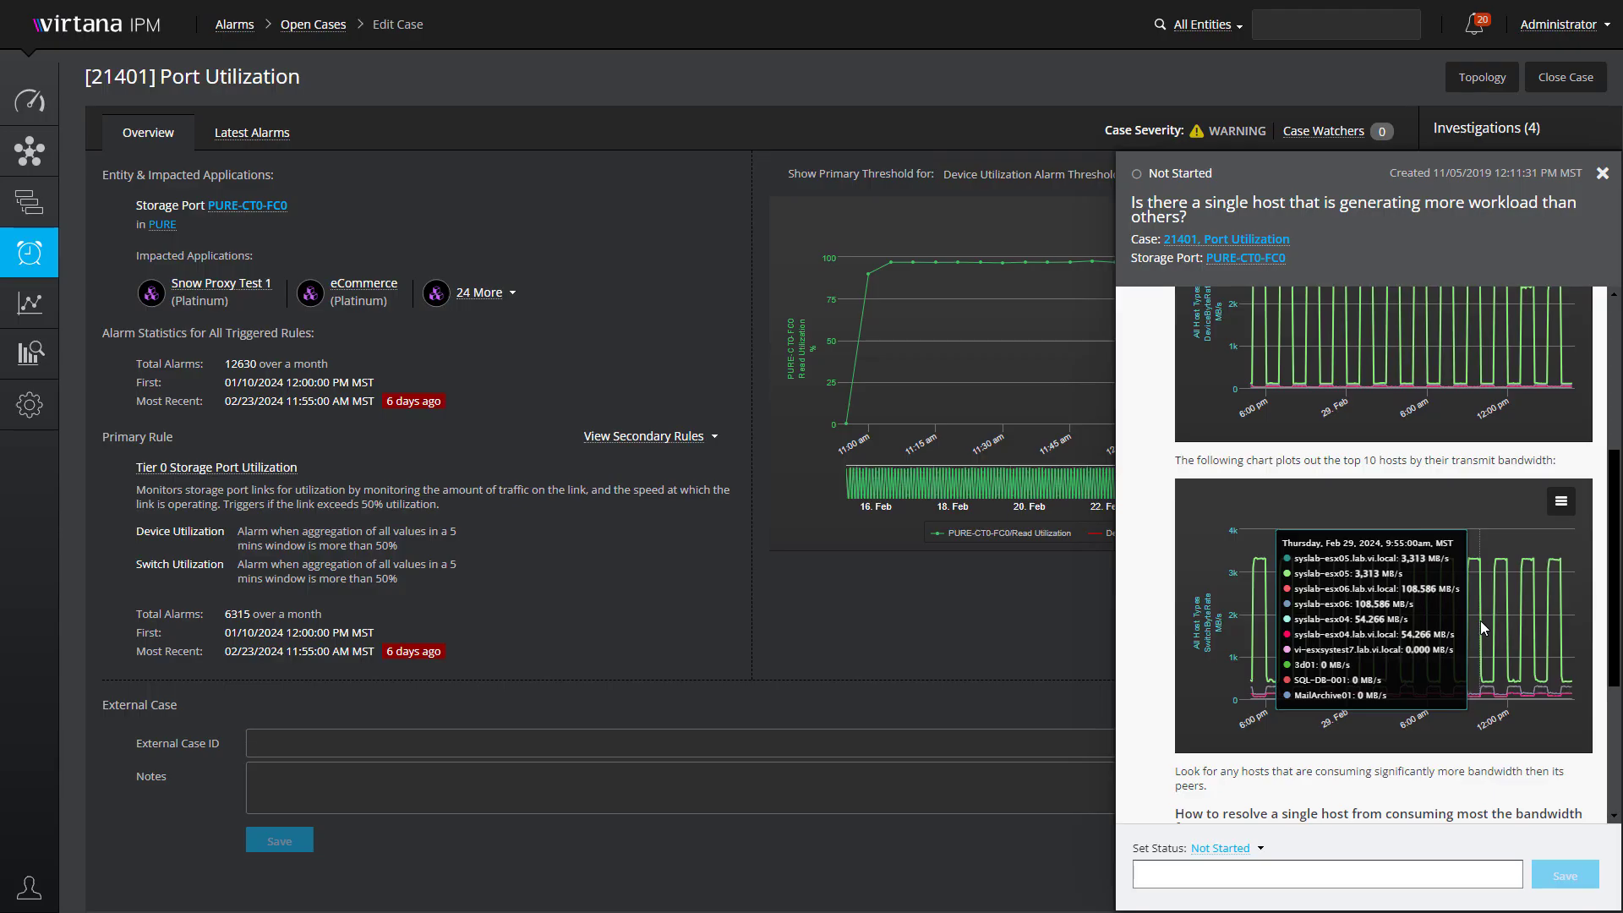
scroll(1513, 656, down, 4)
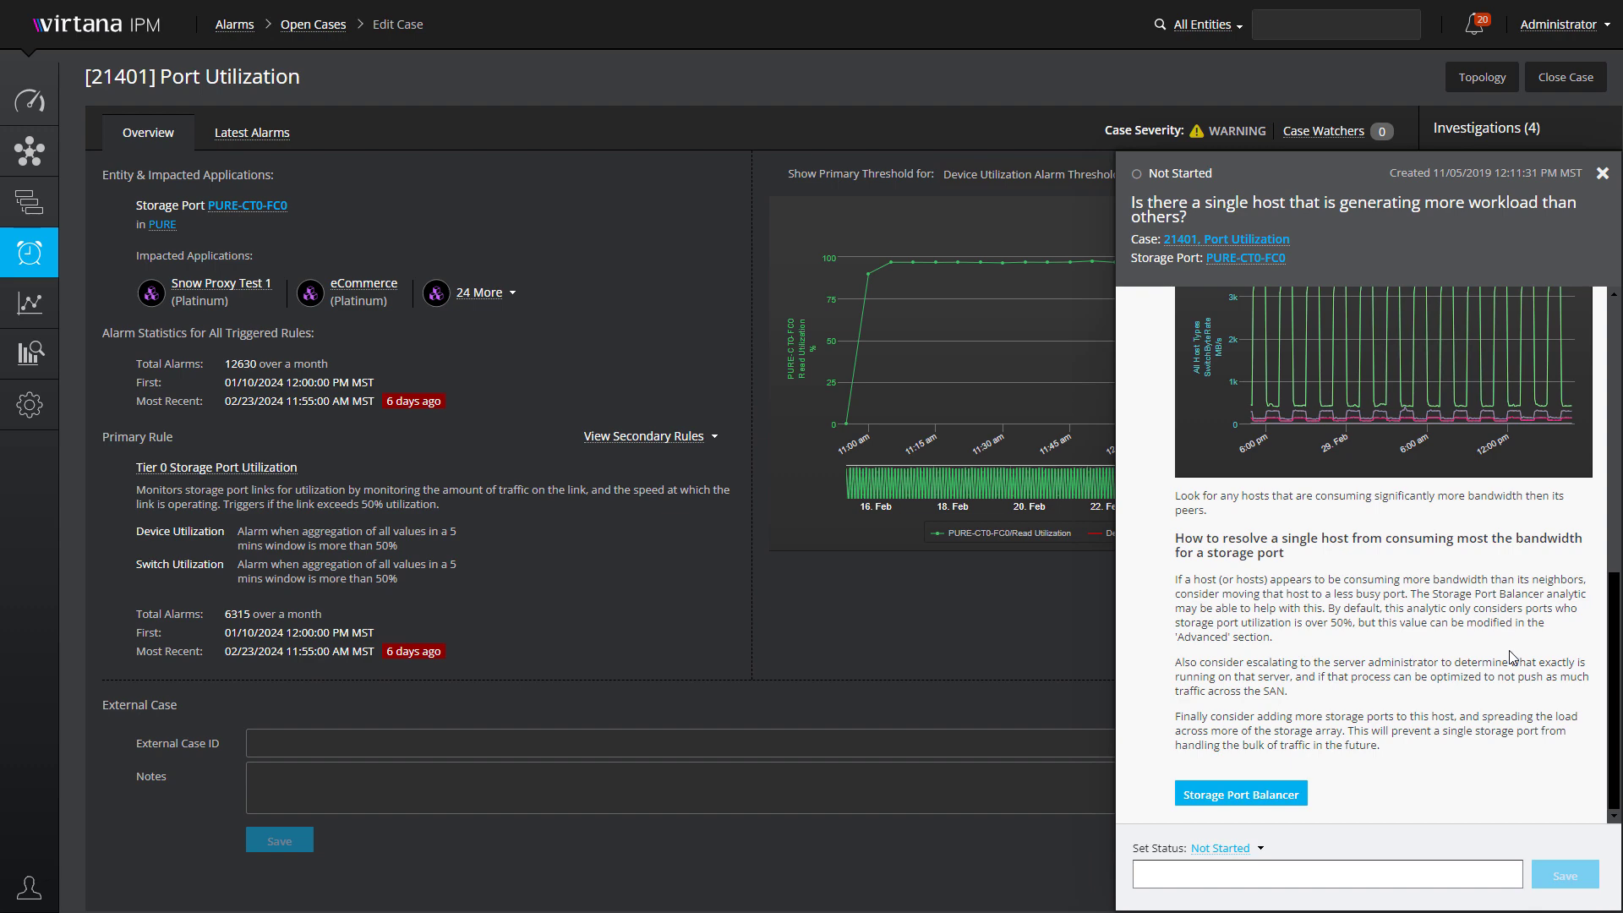
click(1602, 173)
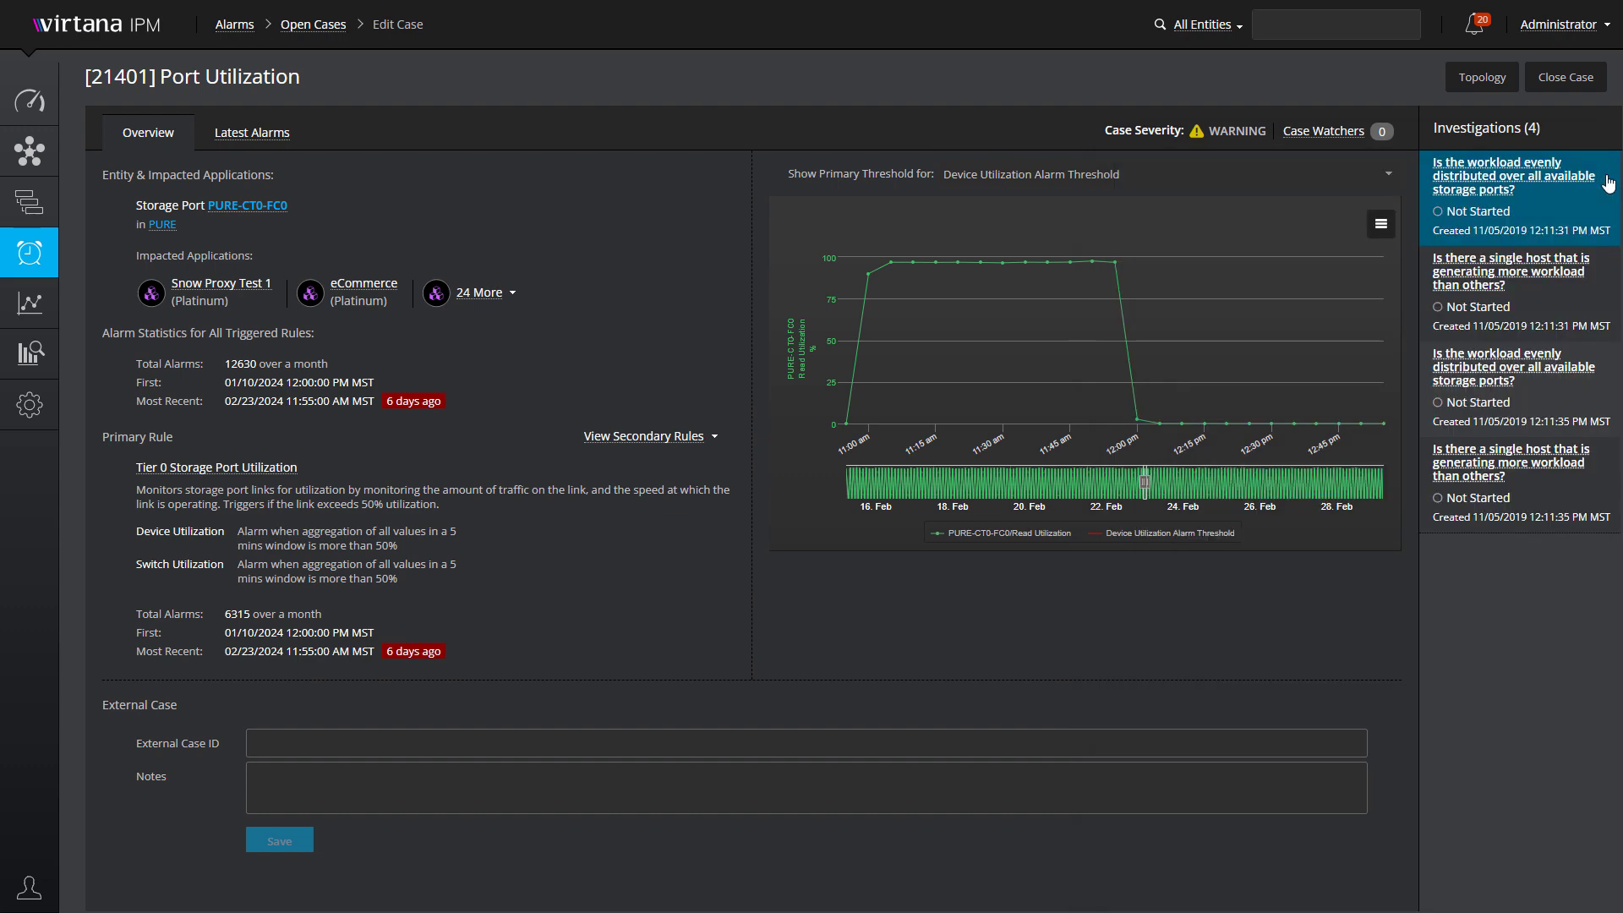
- Show the case's latest alarms and sort them by value in descending order
click(277, 137)
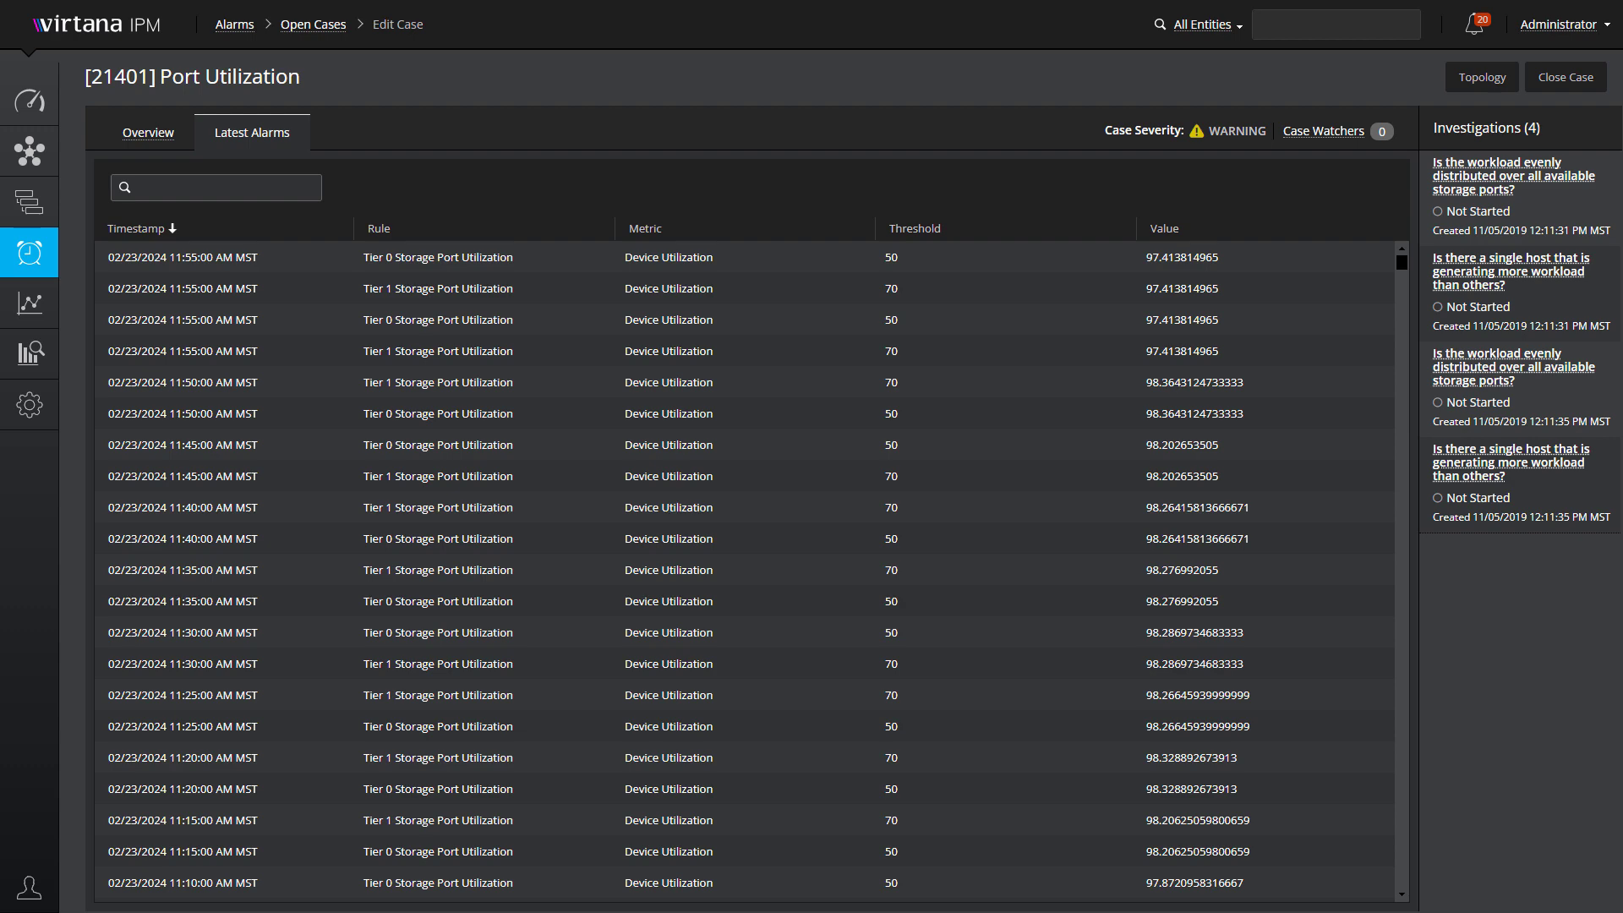
click(1165, 228)
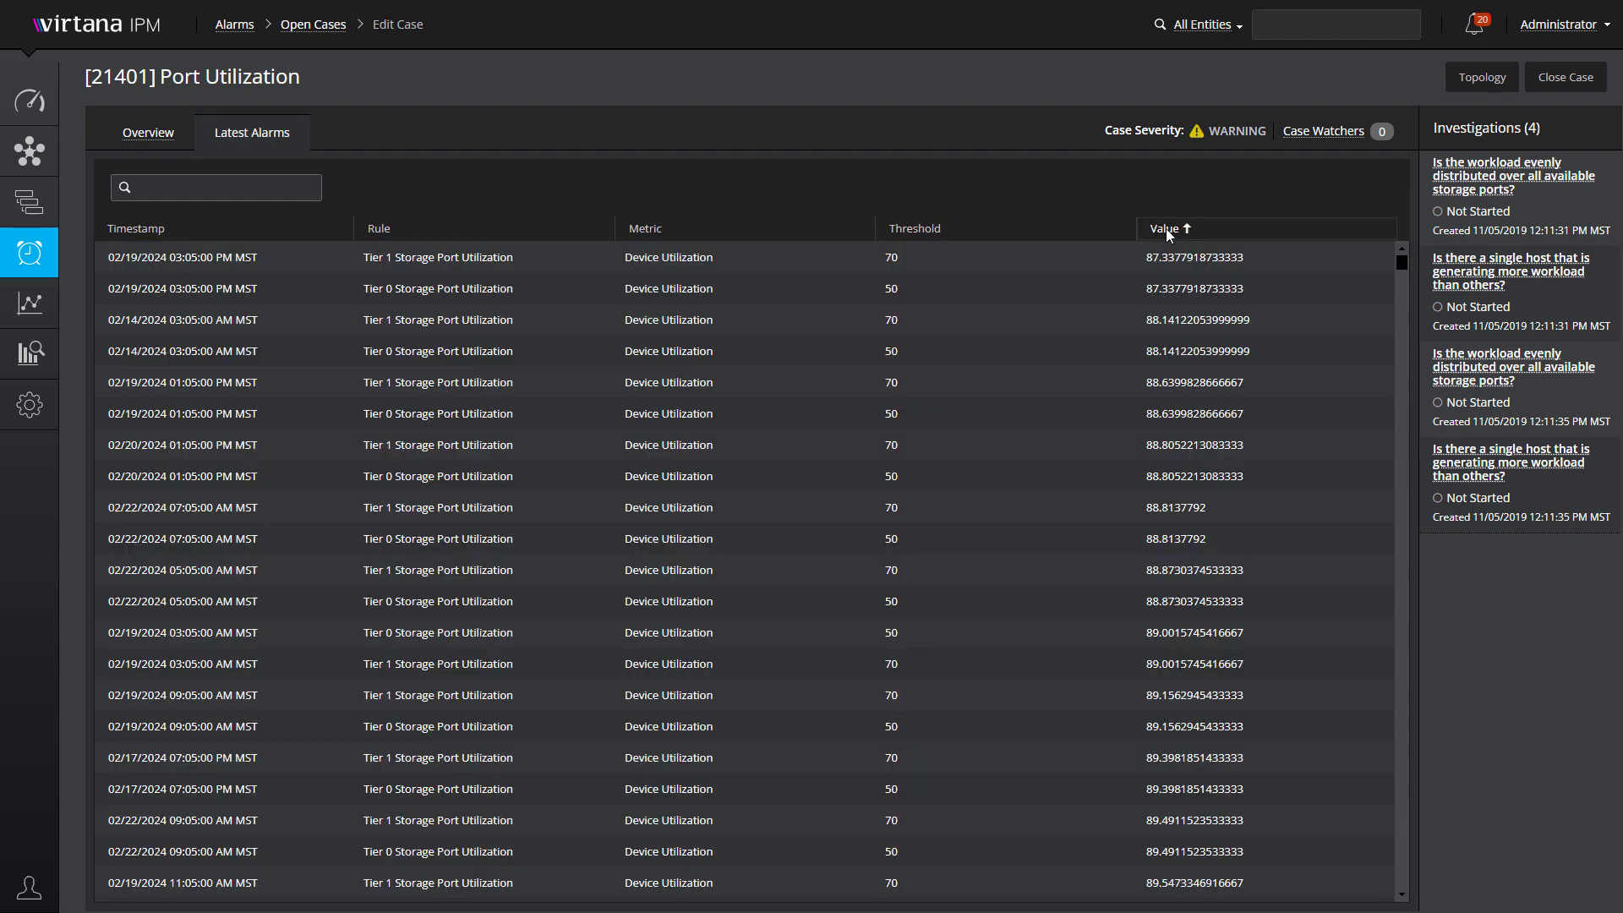
click(1165, 228)
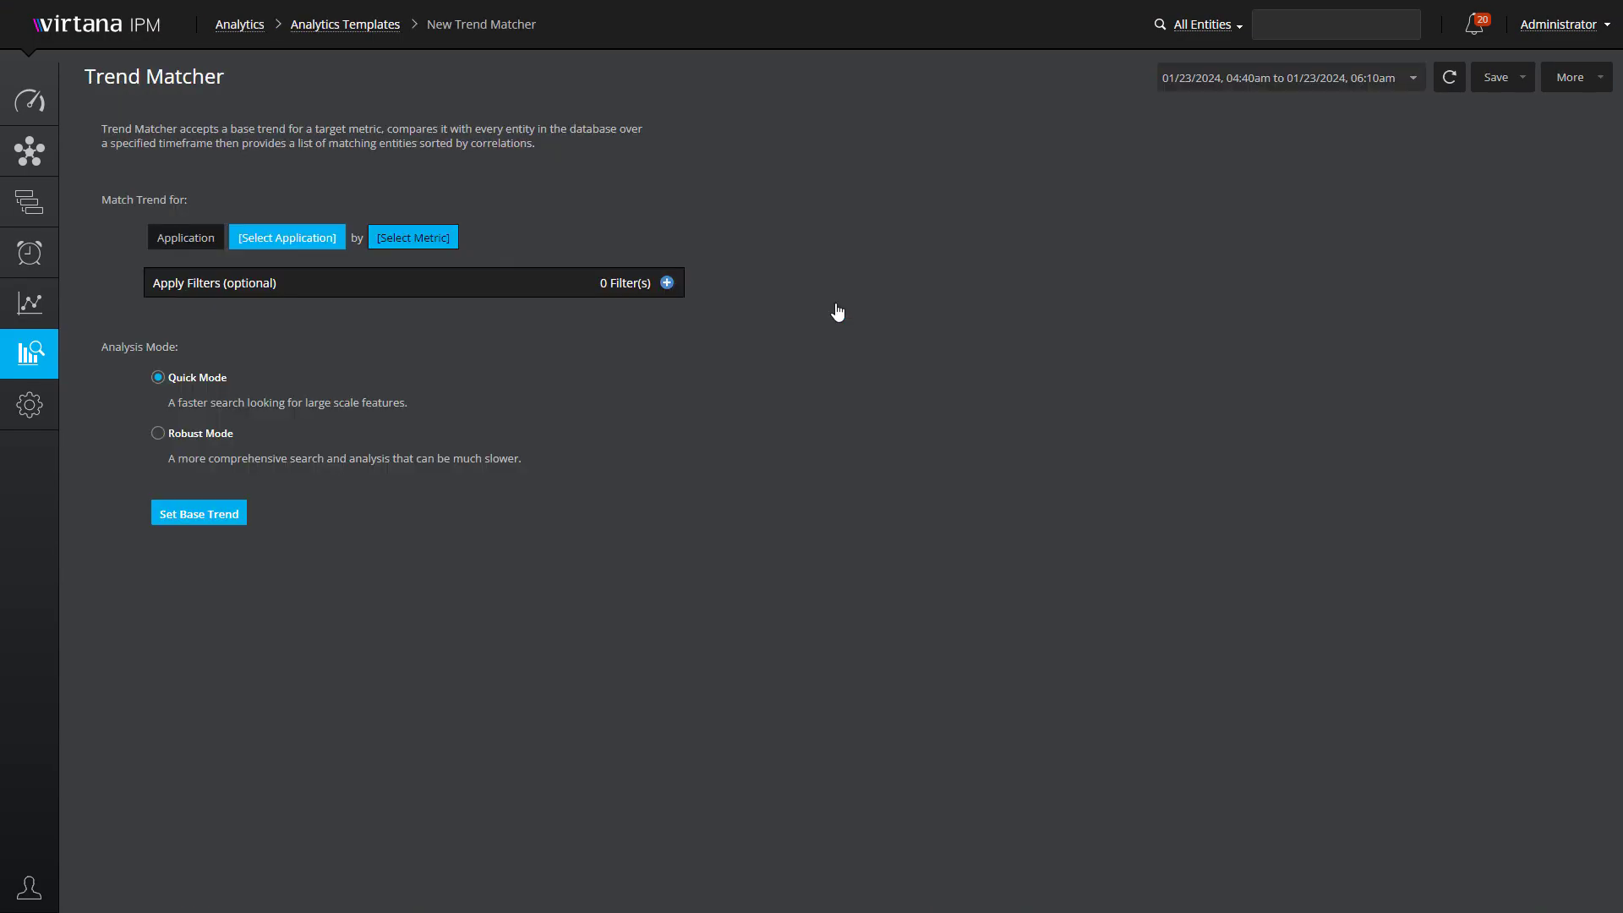
- Configure Trend Matcher to match storage port PURE-CT0-FC0 by the FC-SCSI Read Payload Rate metric
click(190, 241)
text(storage port)
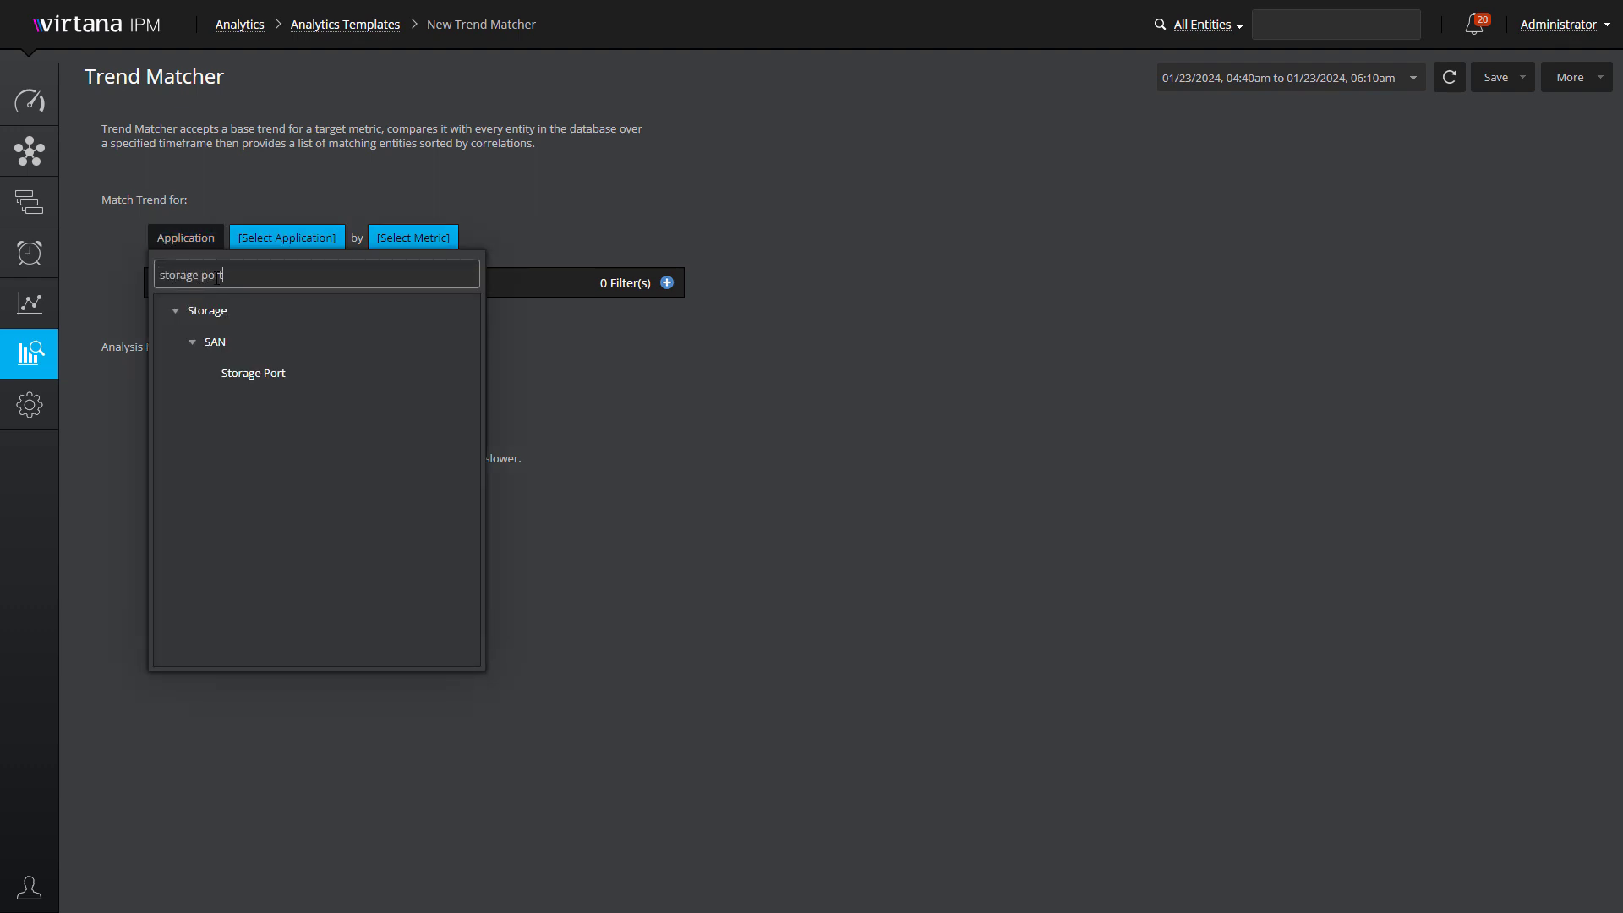
click(253, 373)
click(289, 241)
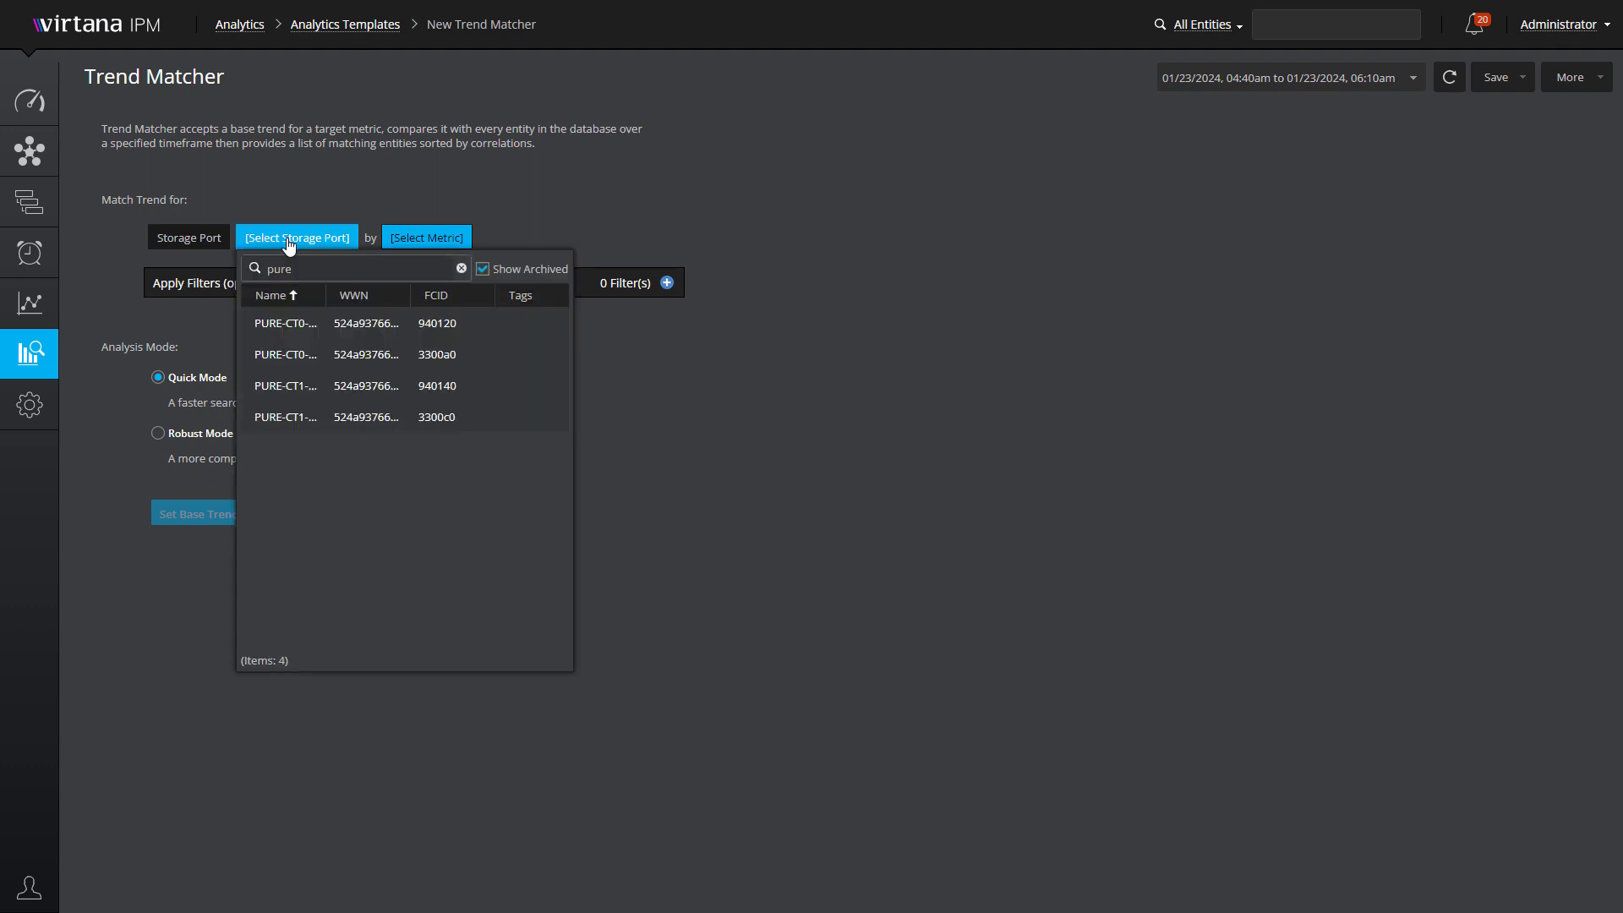
click(278, 324)
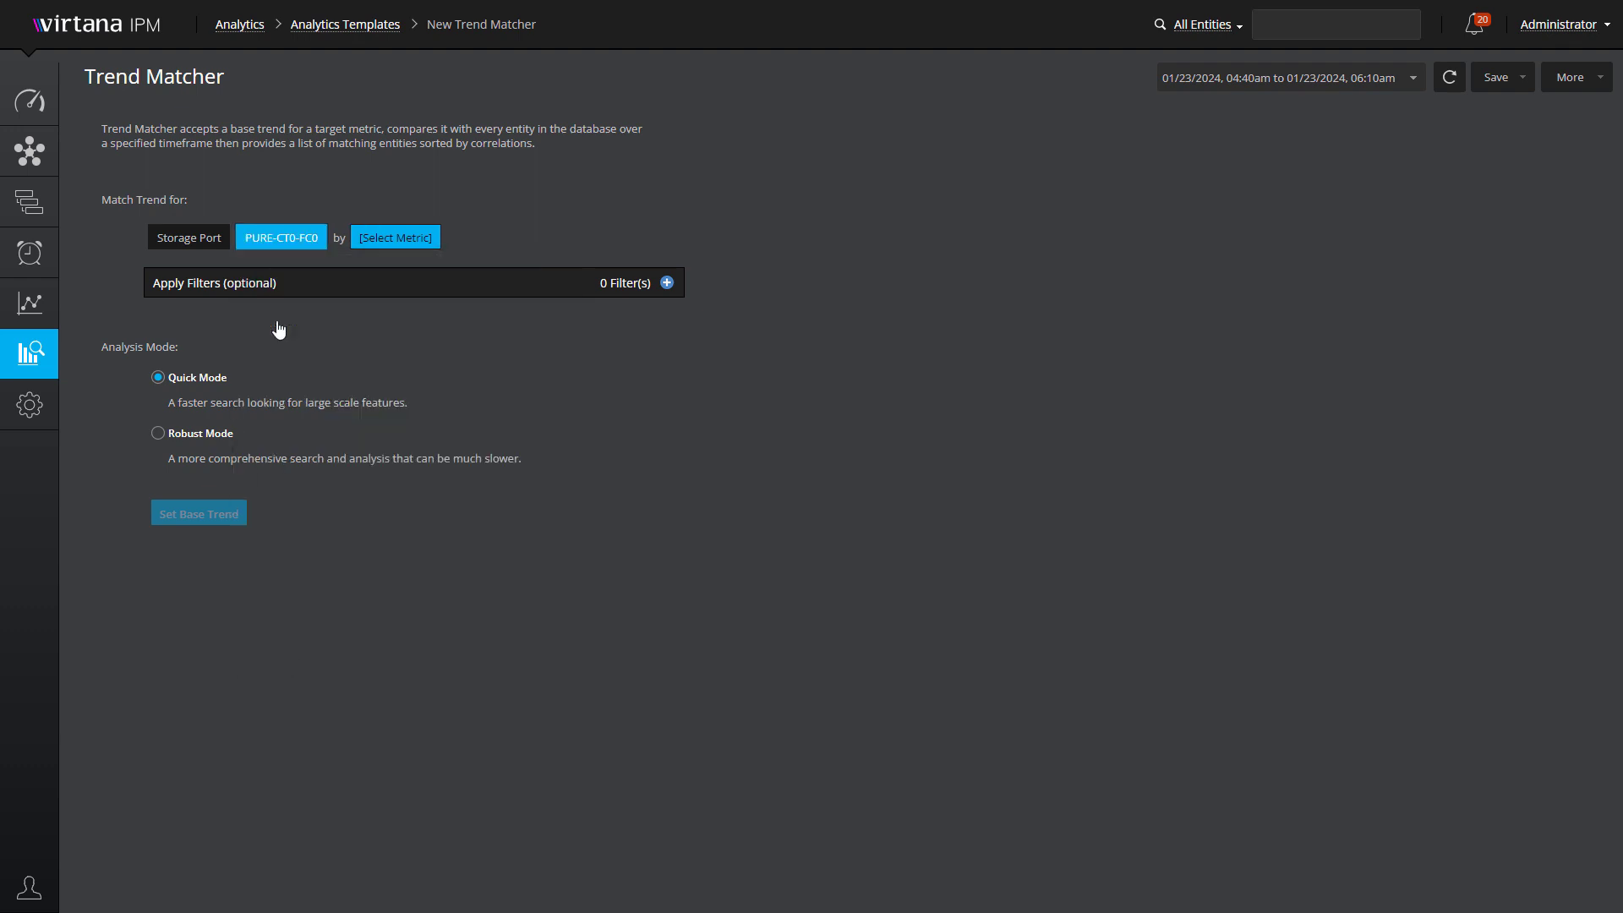
click(385, 240)
text(read payload)
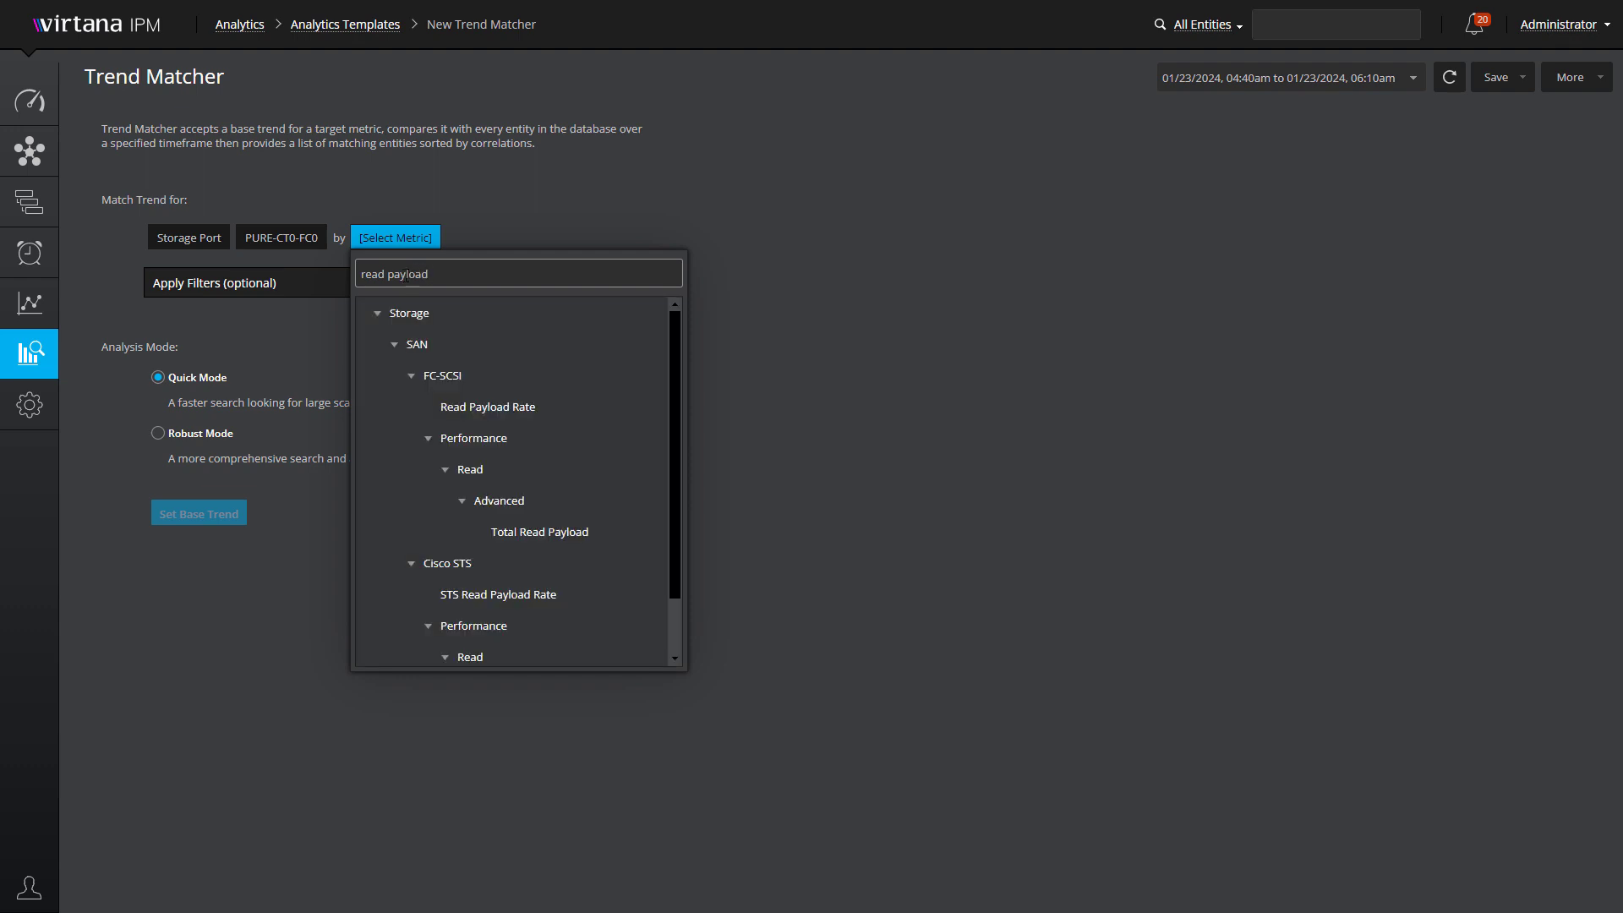
click(482, 408)
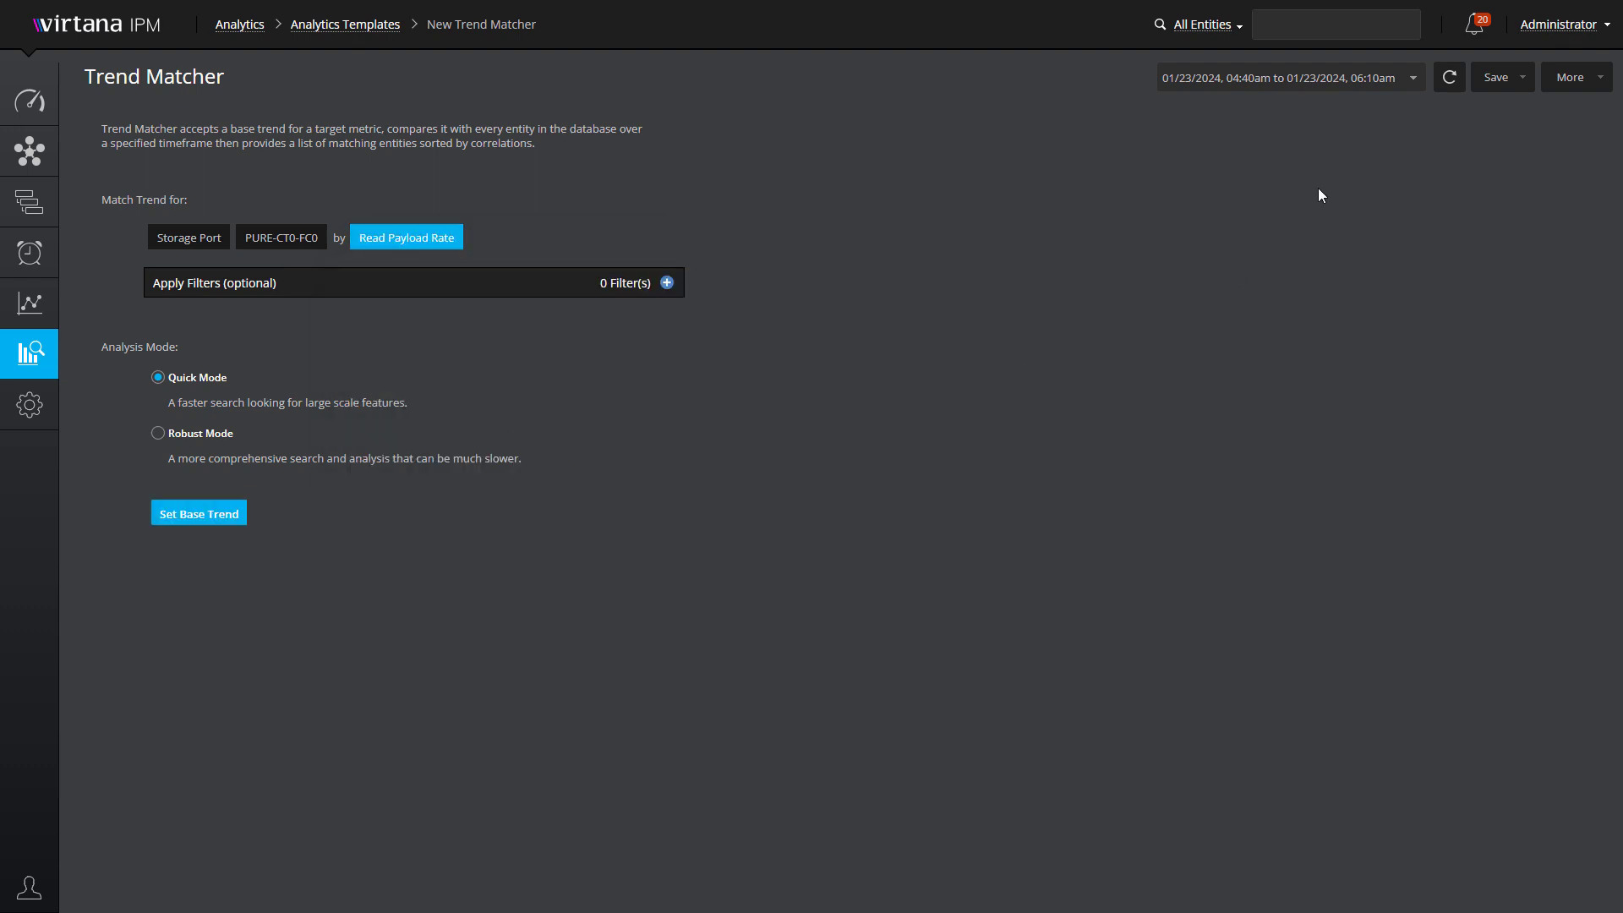
- Set the analysis time range on Jan 23, 2024 to 04:00 AM through 07:00 AM
click(1414, 91)
click(1219, 172)
text(04)
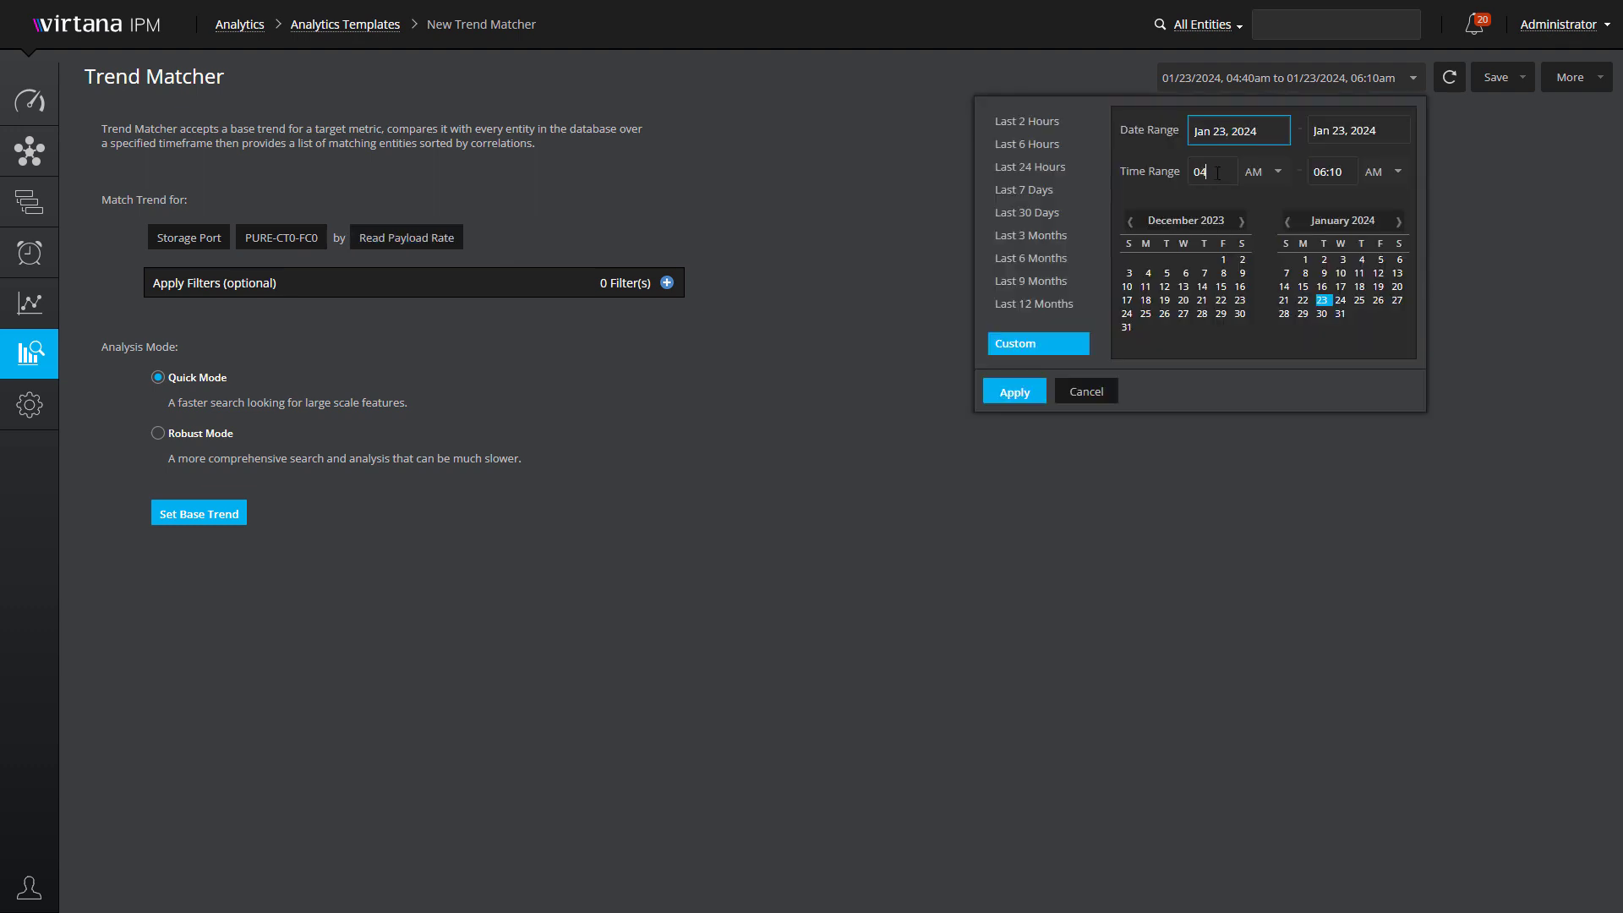
text(:00)
key(Tab)
key(Tab)
text(07:00)
click(1018, 394)
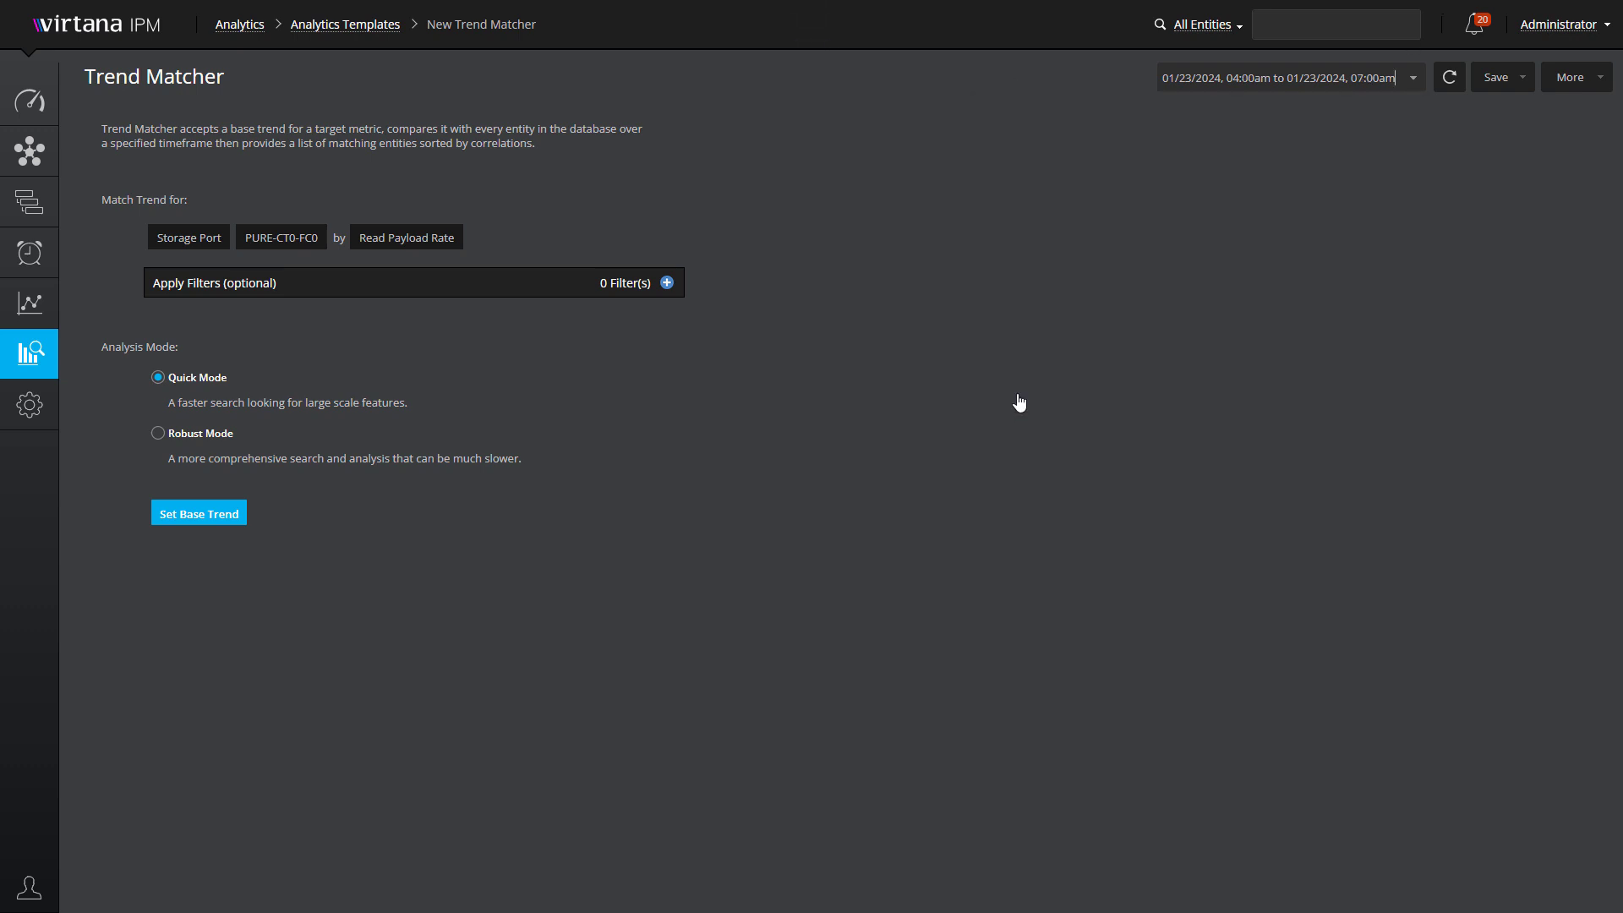
- Set the base trend and narrow its chart to the period from about 04:38 AM to 06:10 AM
click(195, 522)
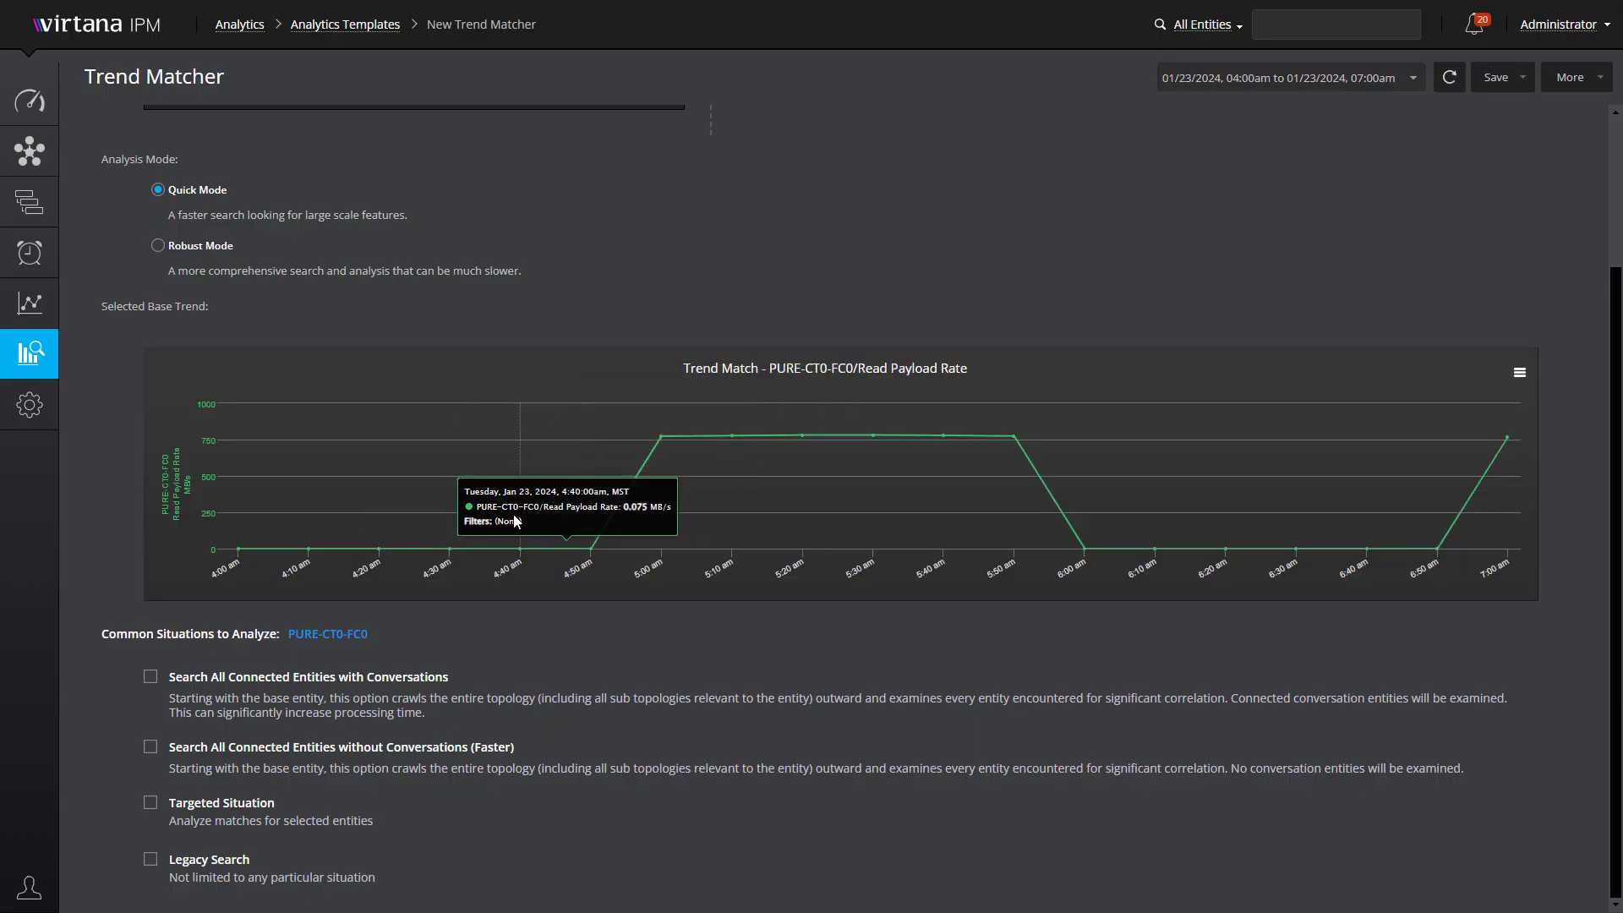
drag(514, 514, 1159, 550)
click(1190, 605)
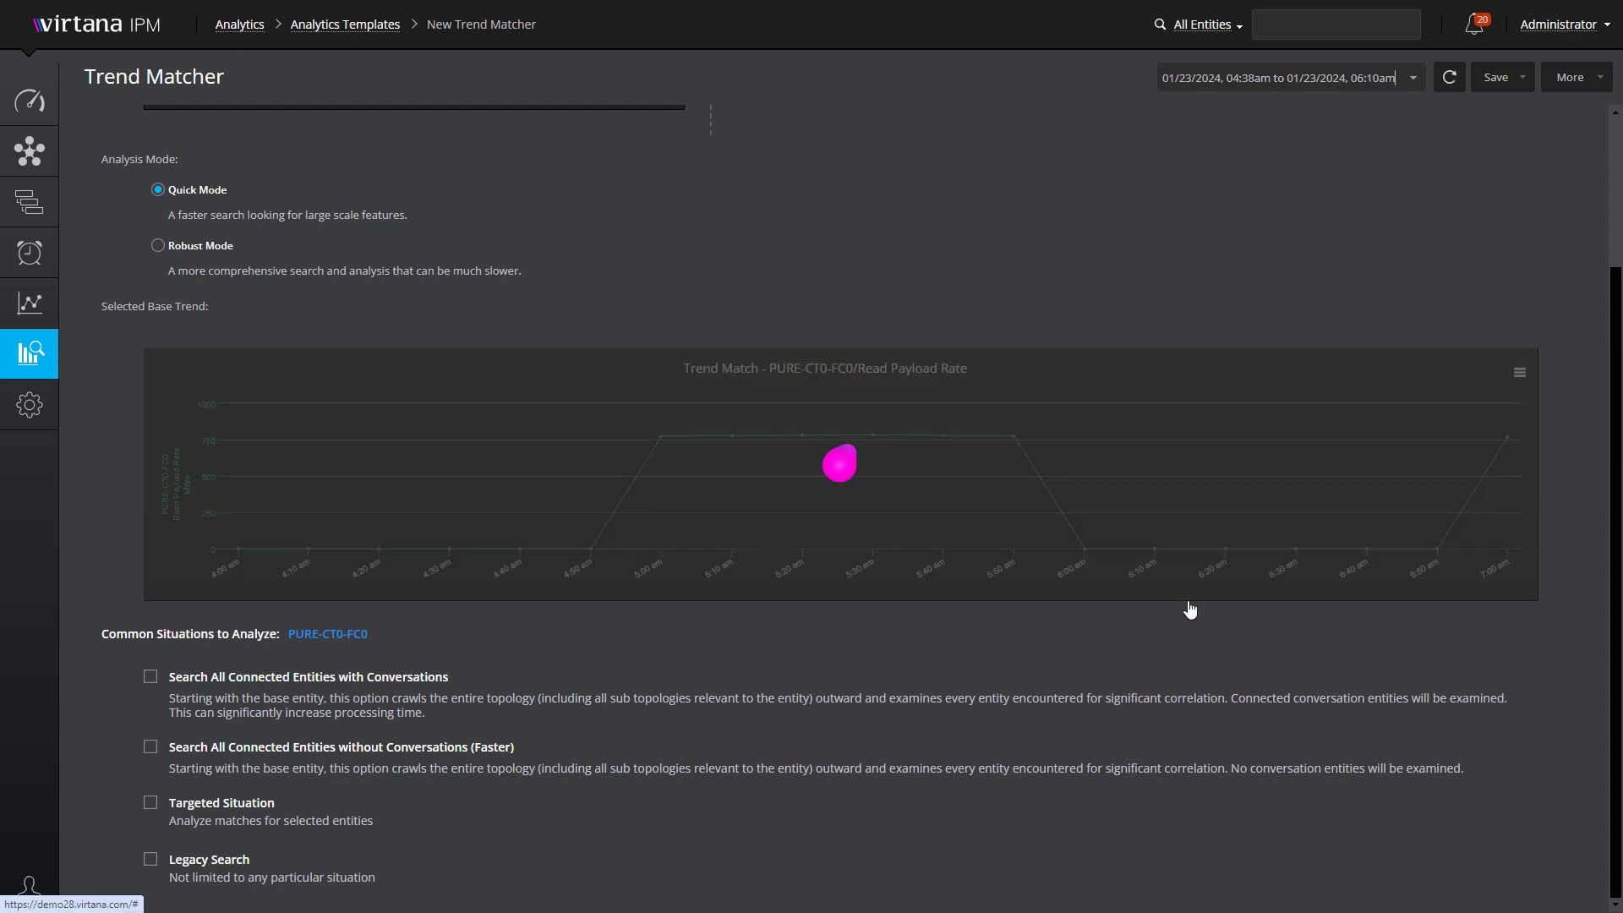
- Run the match across all connected entities without conversations and expand the Read Utilization match of HBA port syslab-esx05-hba2
click(151, 749)
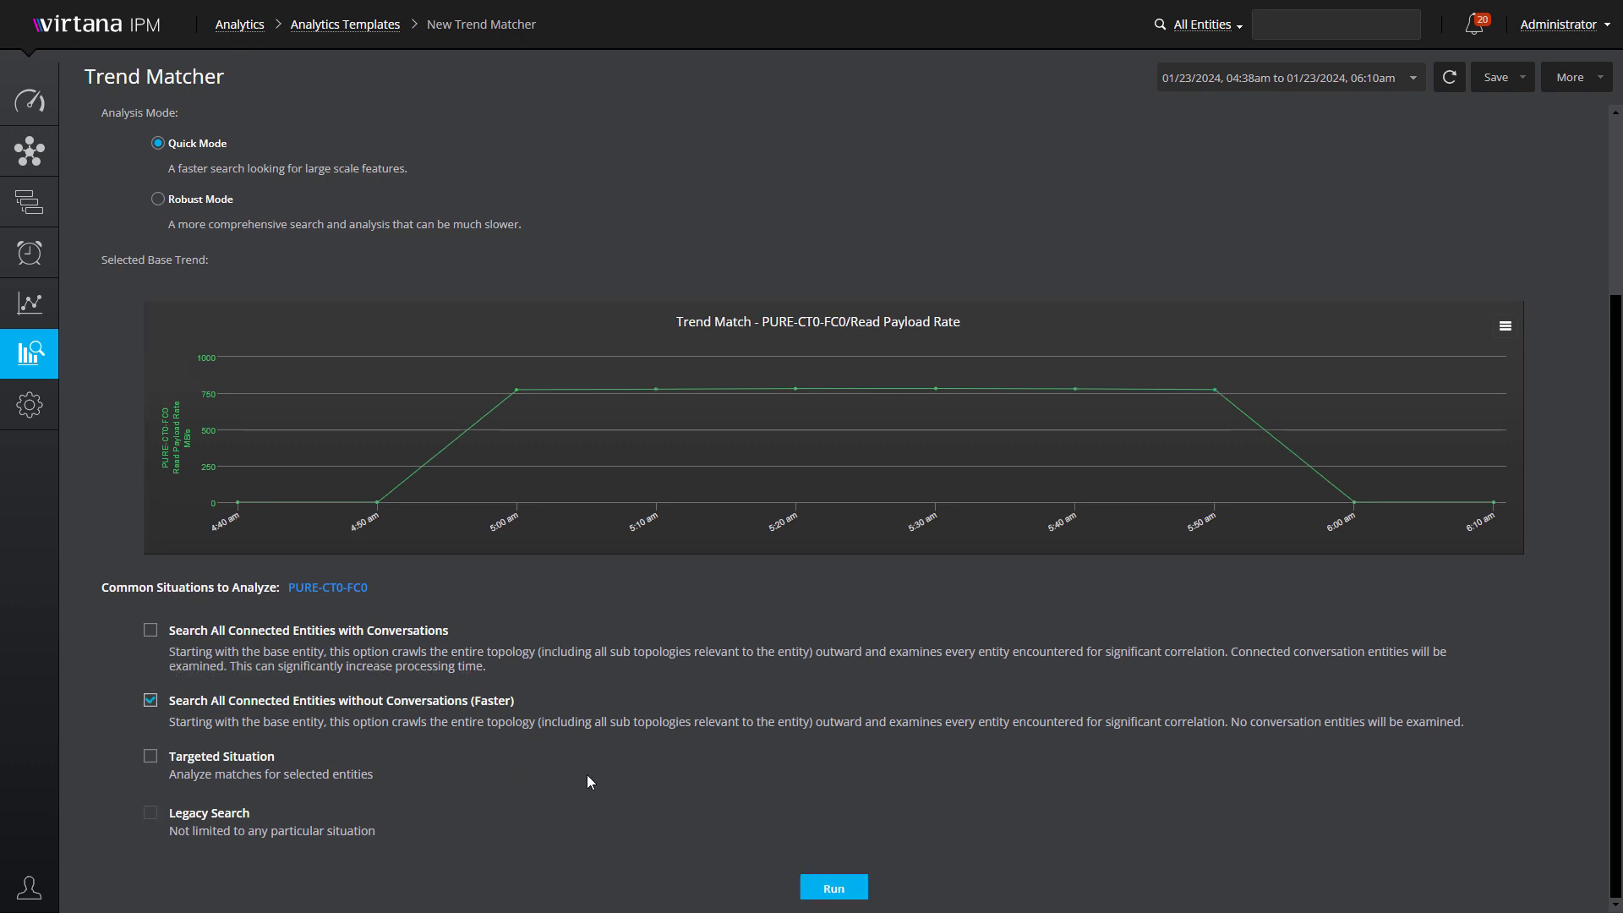
click(833, 889)
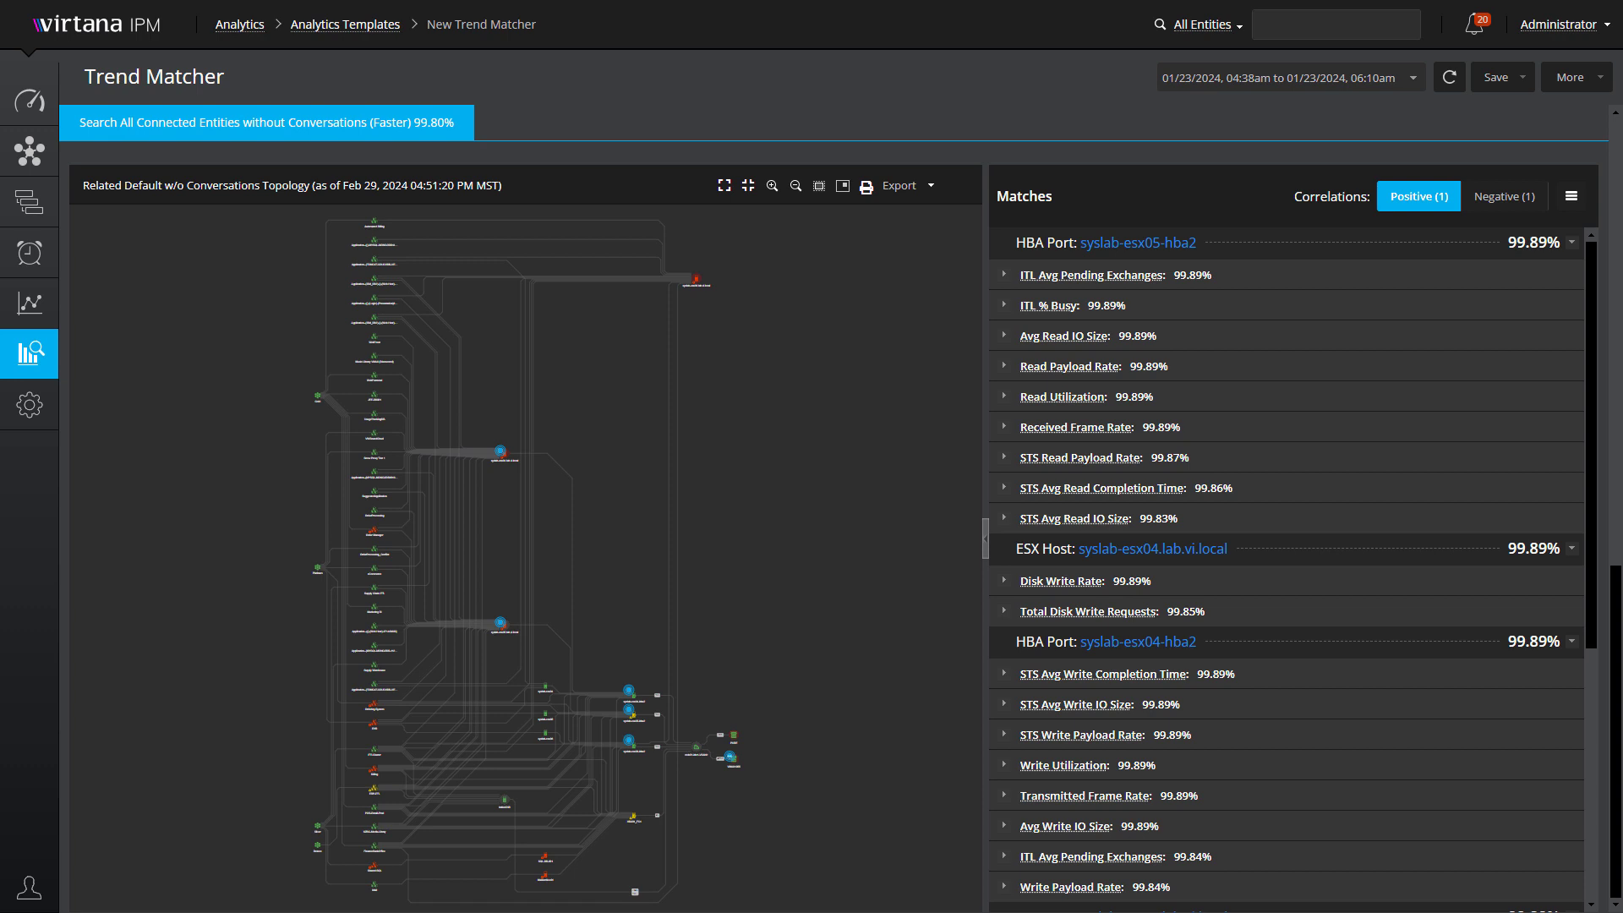
click(1005, 397)
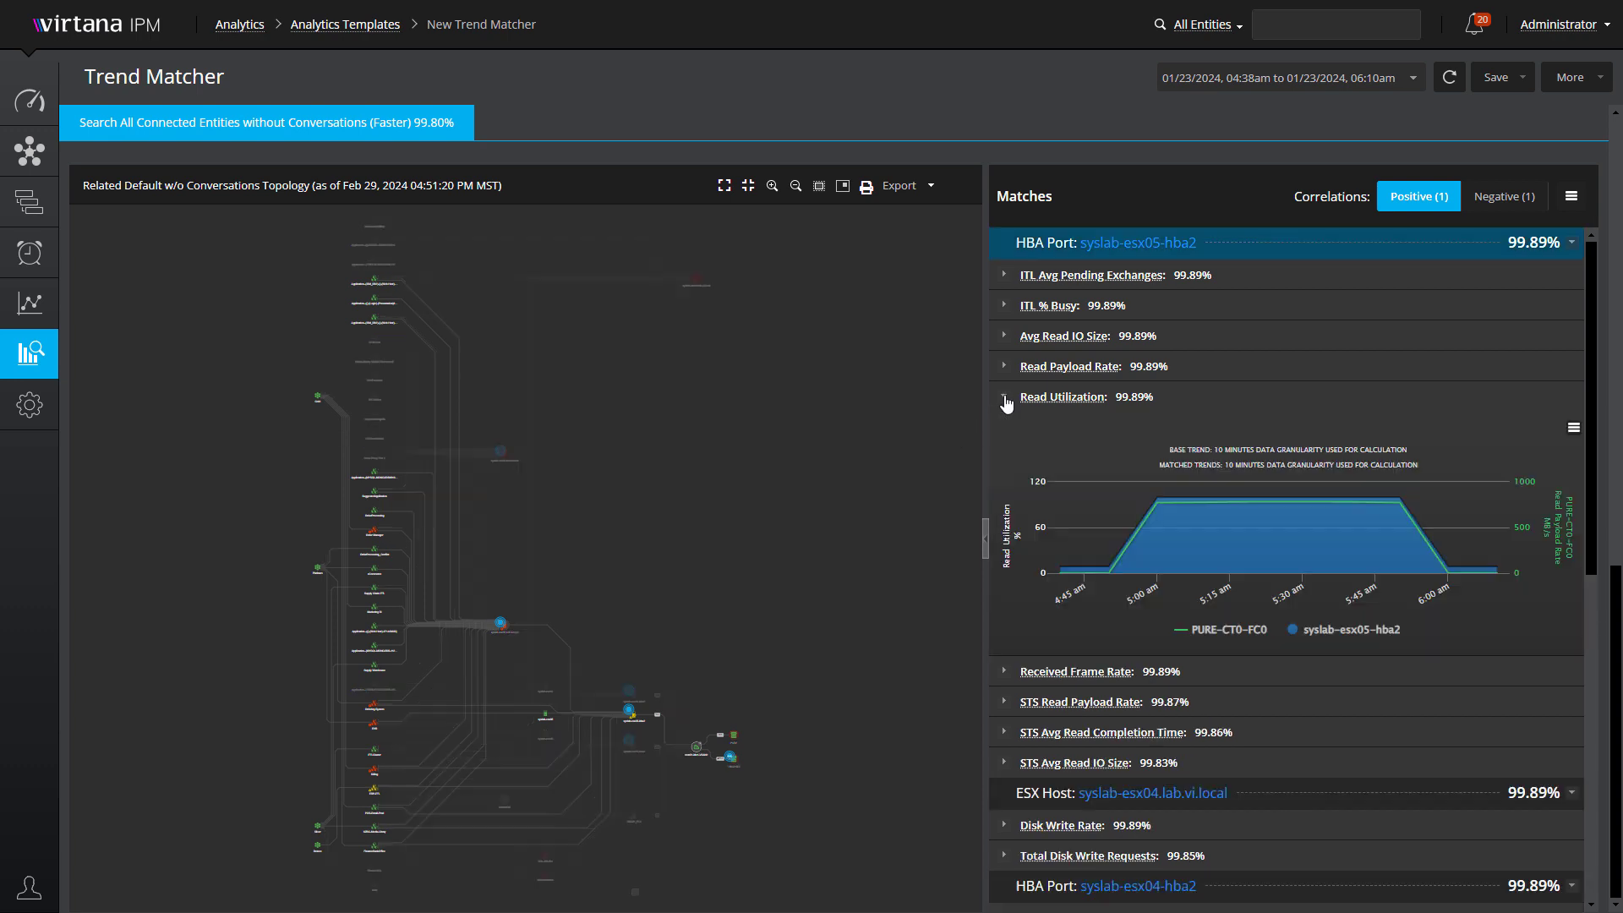